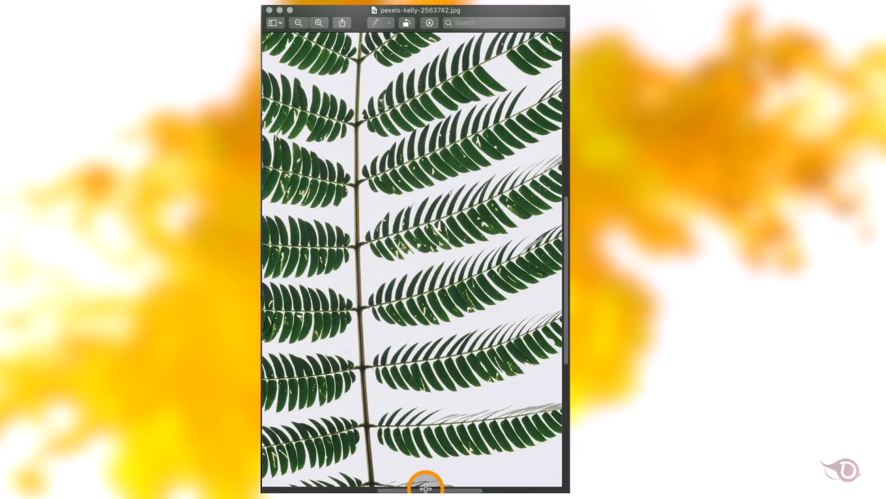
Examine the fern leaf photo up close and in full, checking the fine leaflets against the plain light background.
scroll(375, 481, "up", 3)
left_click_drag(376, 480, 485, 479)
scroll(451, 337, "down", 5)
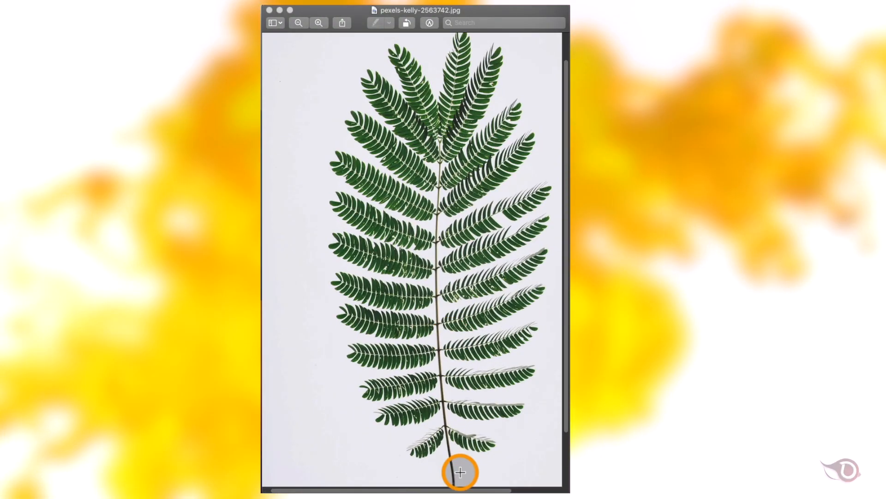
scroll(480, 424, "down", 3)
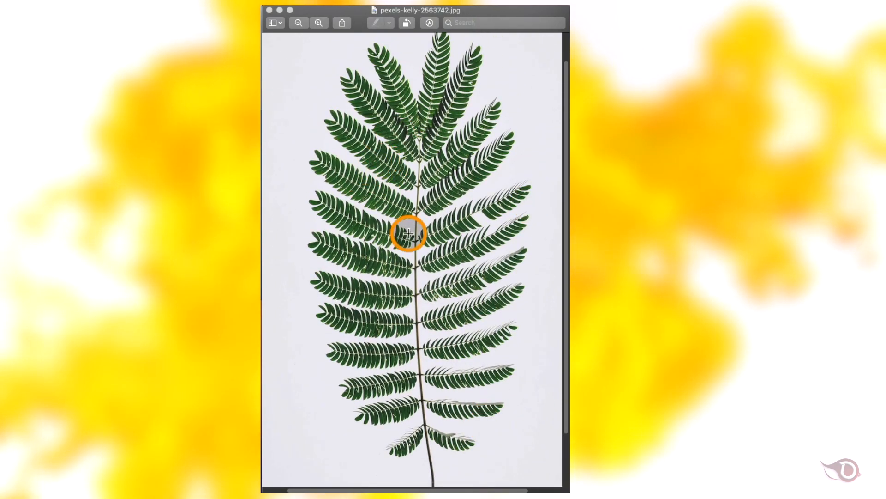
scroll(529, 283, "up", 4)
scroll(528, 283, "down", 5)
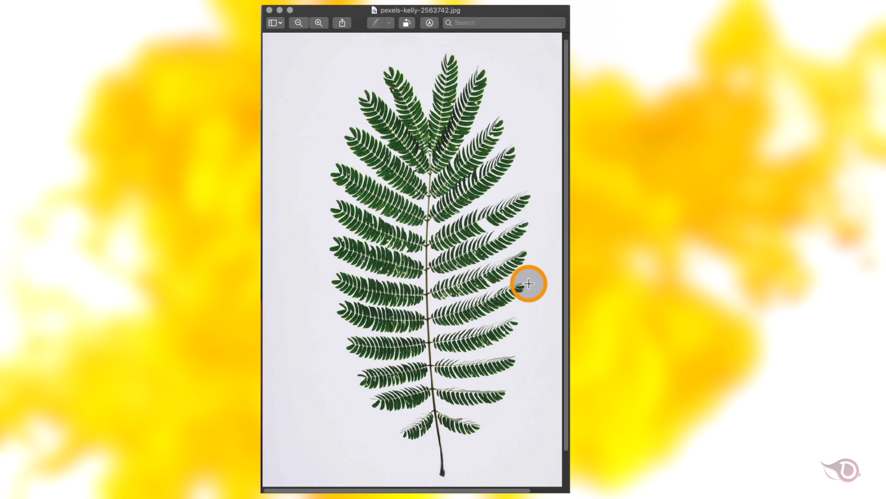
scroll(504, 330, "down", 3)
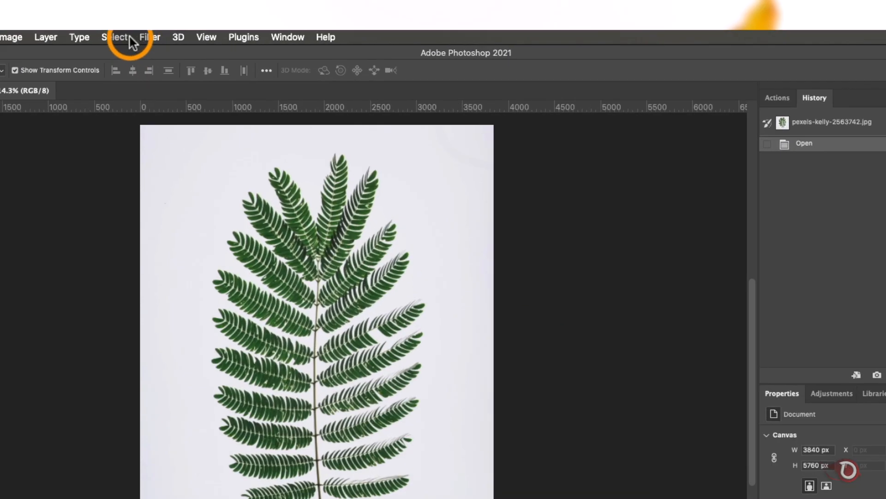
Start a Color Range selection using Sampled Colors, sample the light background and invert the result to target the leaf.
left_click(130, 39)
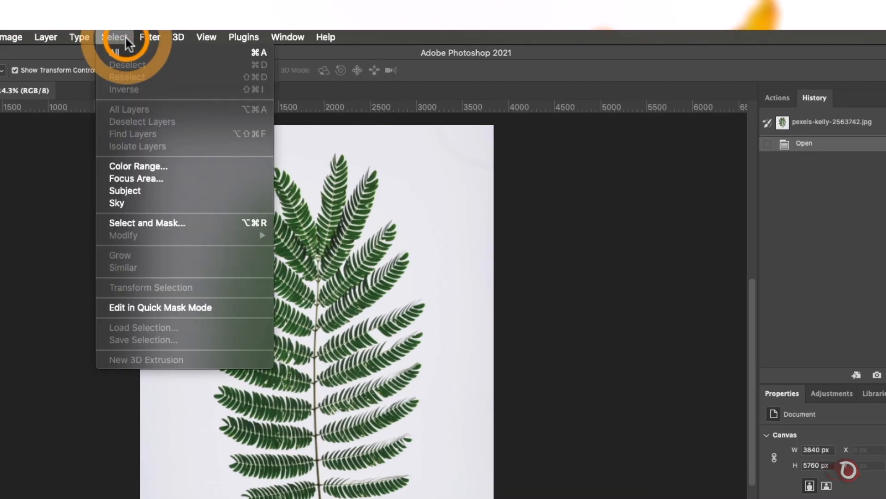
left_click(154, 166)
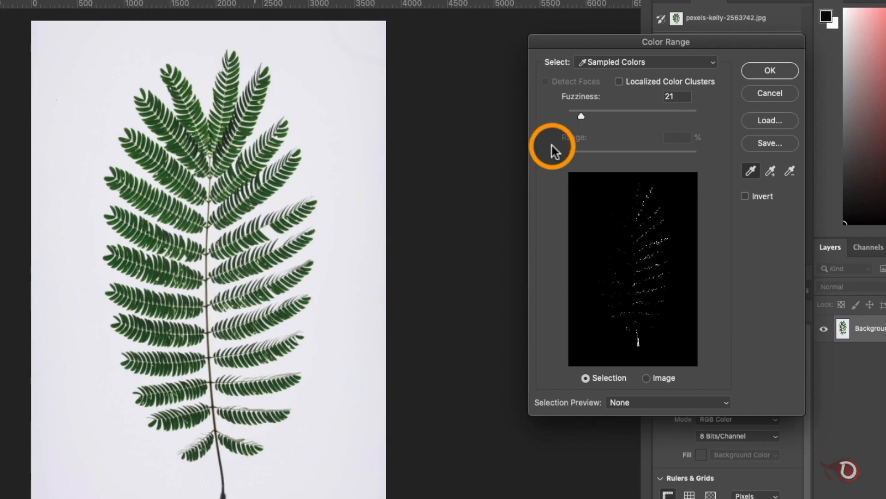
left_click(705, 62)
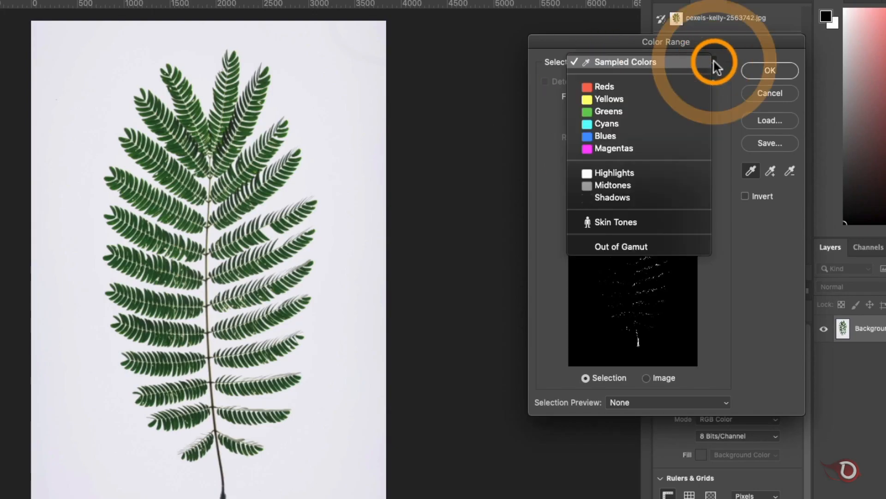
left_click(693, 62)
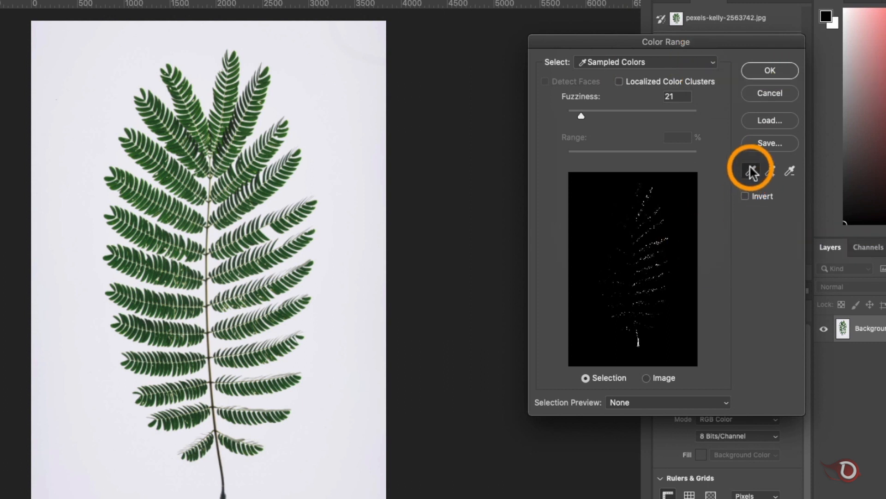
left_click(344, 128)
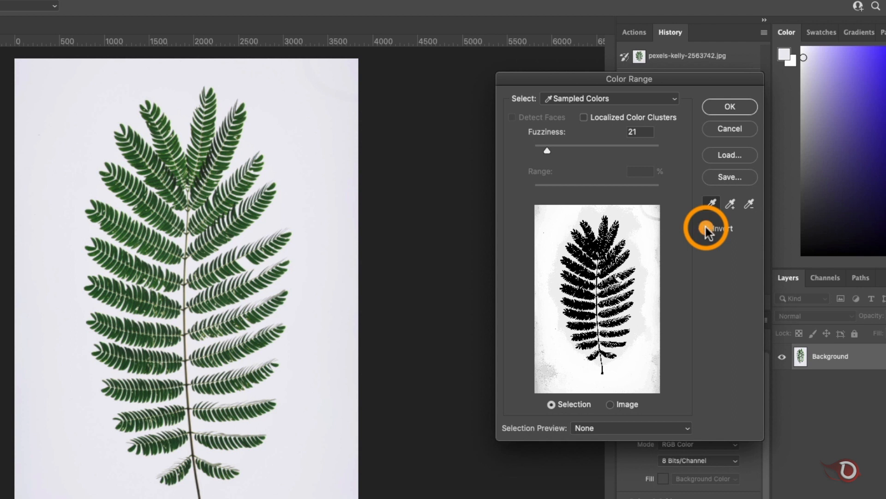
left_click(706, 228)
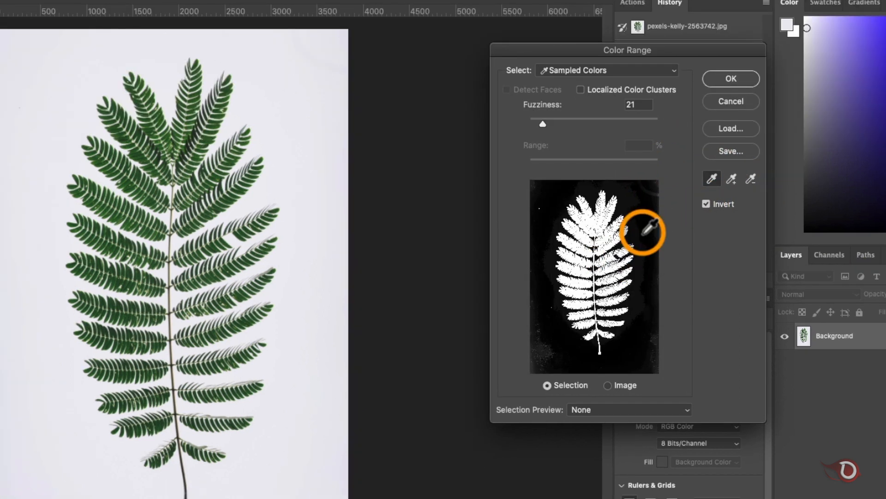
Add more light background tones to the sampled colors and raise the Fuzziness to 35.
left_click(736, 178)
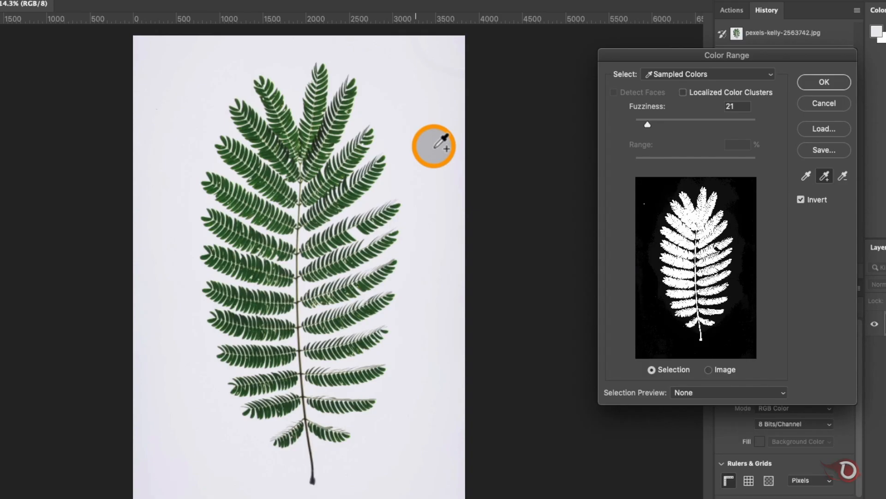
left_click_drag(592, 158, 587, 158)
left_click_drag(642, 123, 657, 123)
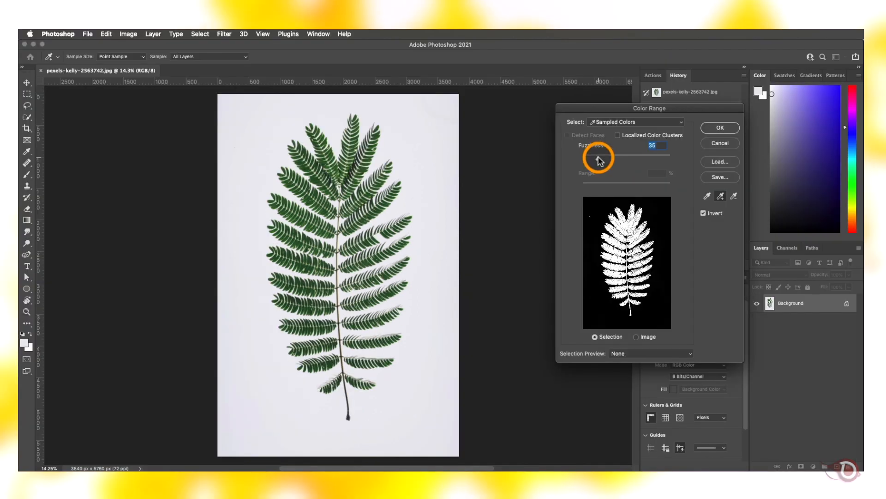
Set the Color Range Fuzziness to 30 and turn the resulting leaf selection into a layer mask.
left_click_drag(600, 160, 599, 160)
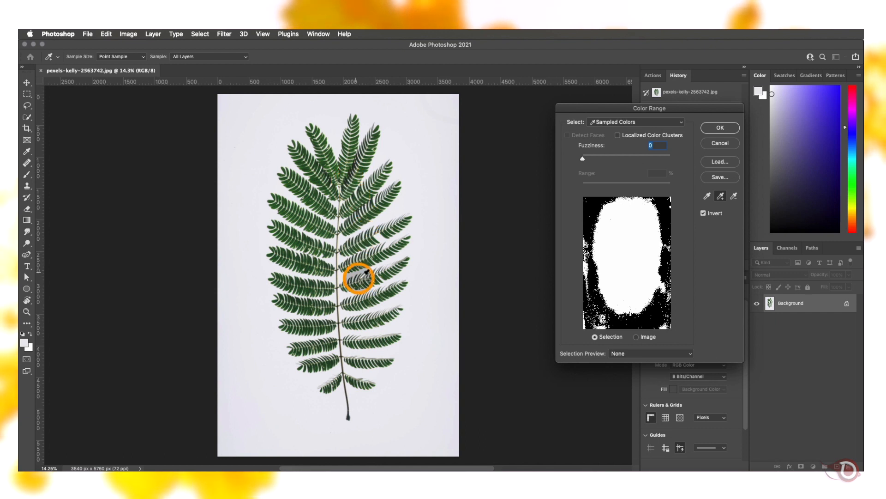
left_click_drag(583, 158, 604, 160)
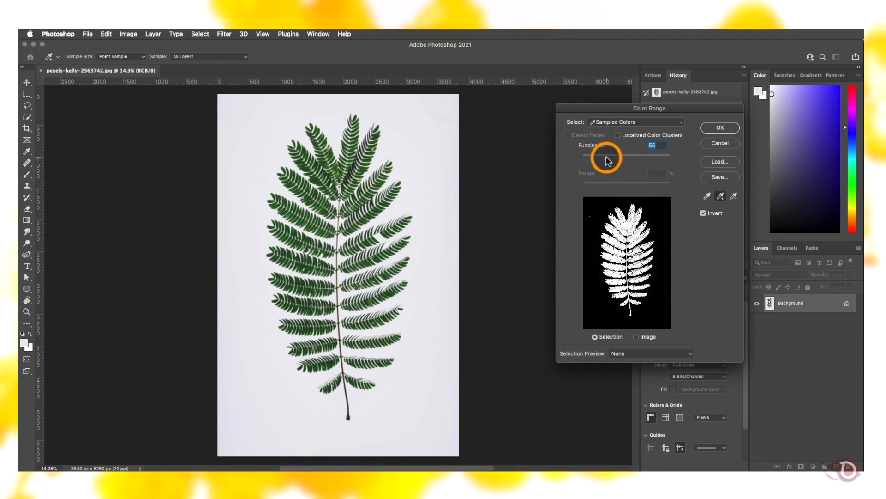
left_click_drag(606, 160, 604, 160)
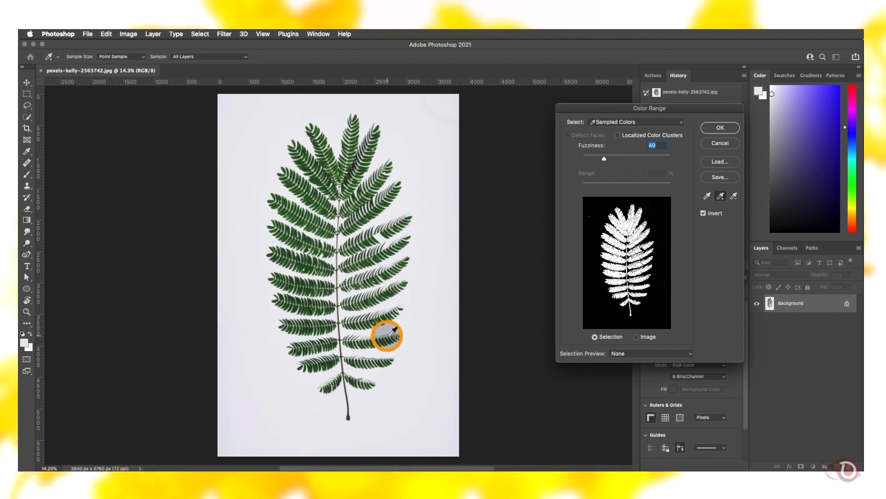
left_click_drag(626, 161, 597, 162)
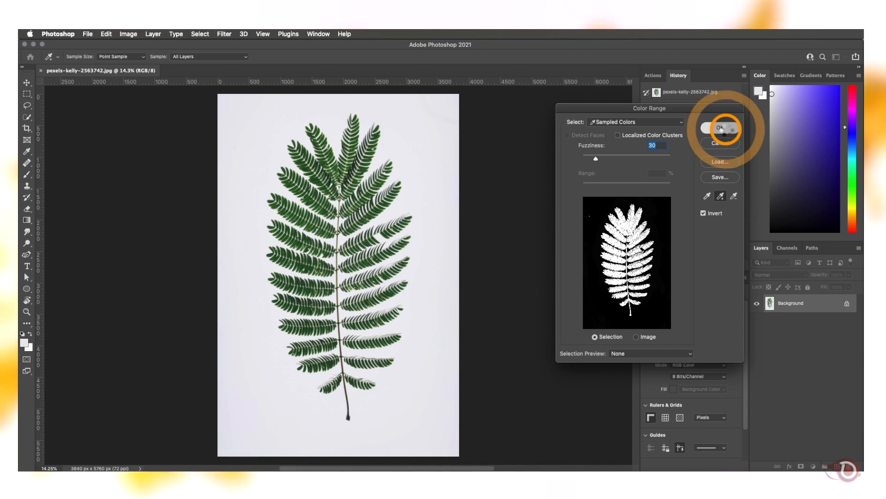
left_click(723, 130)
left_click(801, 466)
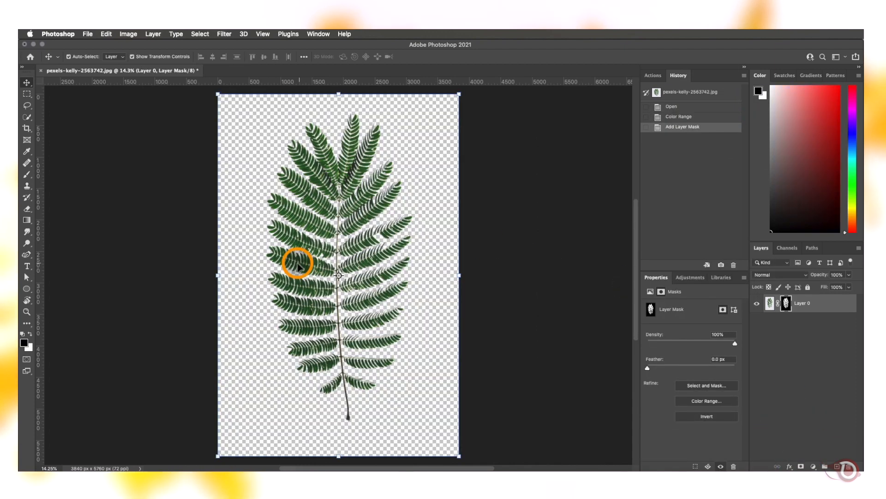
Inspect the masked leaf up close and as a whole against the transparent background.
key("super+plus")
key("super+plus")
key("super+plus")
key("super+plus")
scroll(514, 308, "down", 5)
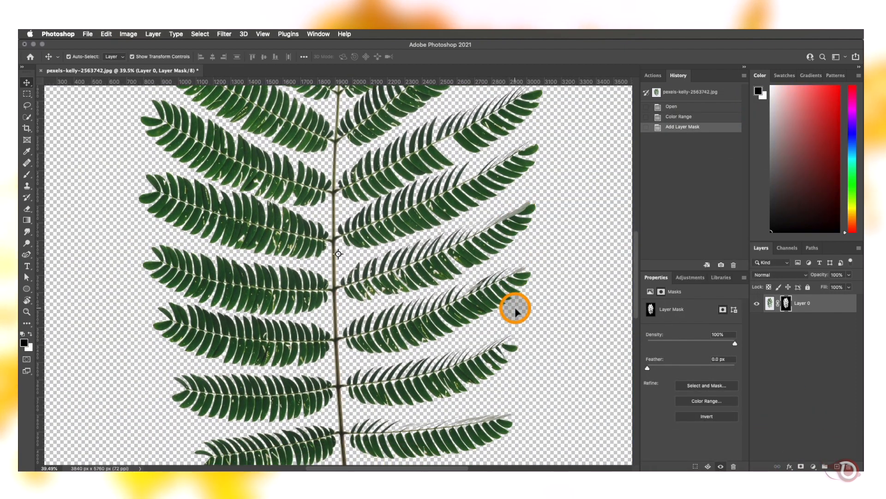
scroll(492, 381, "up", 10)
scroll(493, 380, "down", 6)
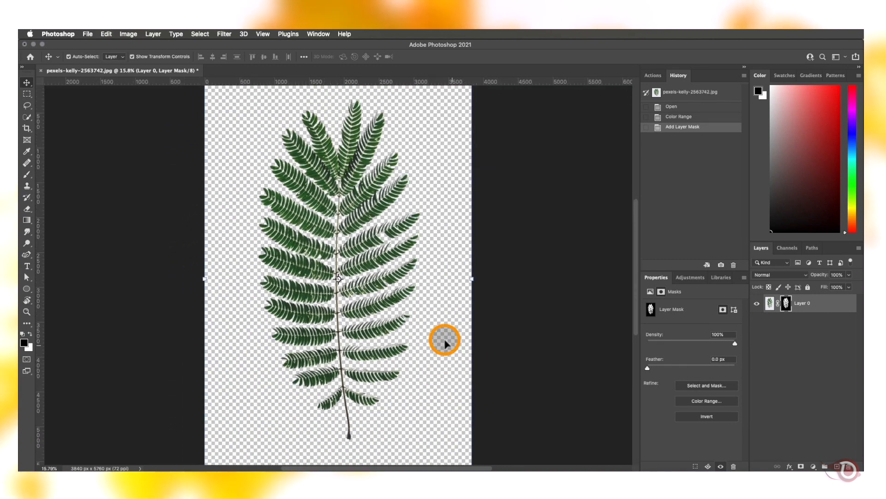
scroll(443, 339, "down", 2)
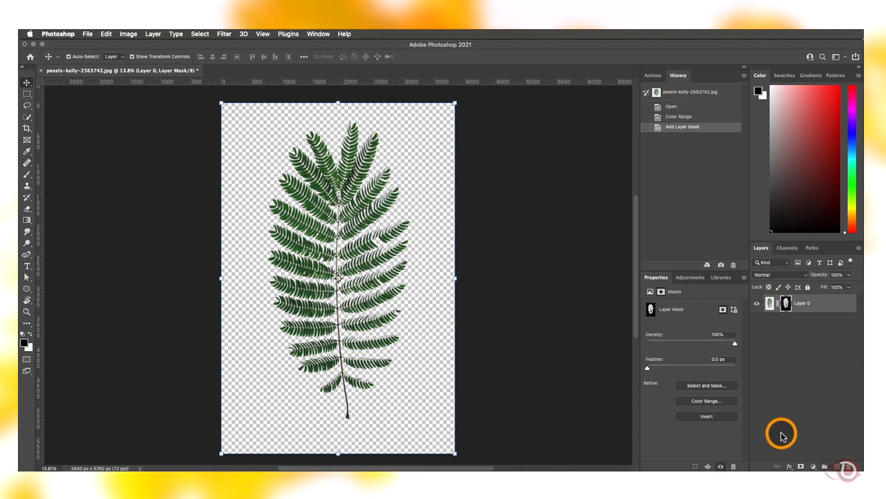
Add a near-black (#060606) Solid Color fill layer and place it beneath the leaf layer.
left_click(813, 466)
left_click(837, 291)
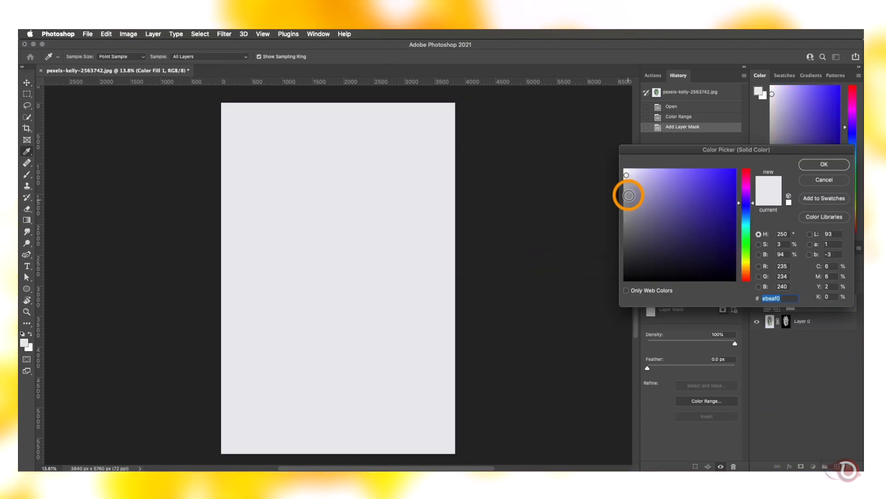
left_click_drag(625, 175, 600, 277)
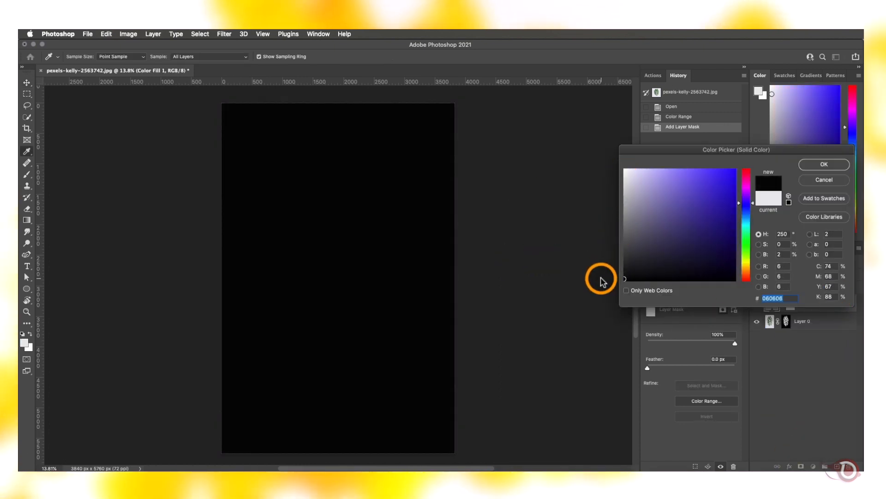
left_click(835, 166)
left_click_drag(835, 303, 811, 351)
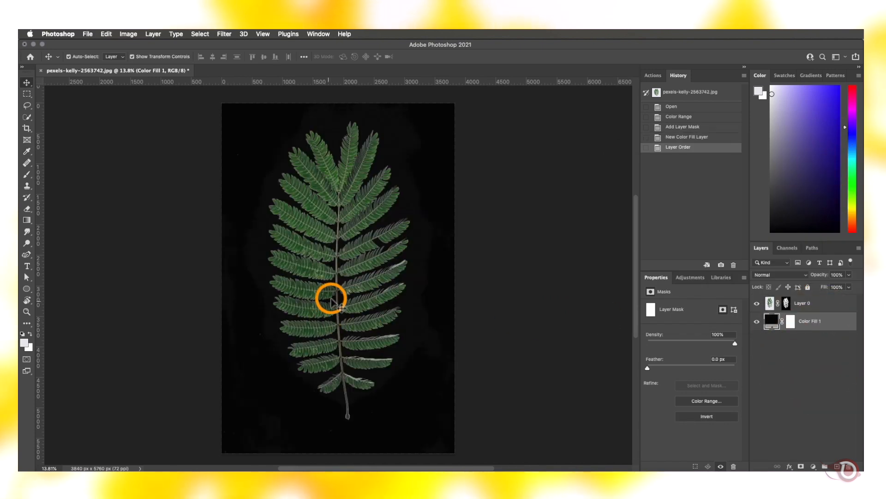
Examine the leaf edges, leaflet tips and stem against the black background for light fringing.
scroll(332, 300, "up", 1)
scroll(332, 300, "up", 10)
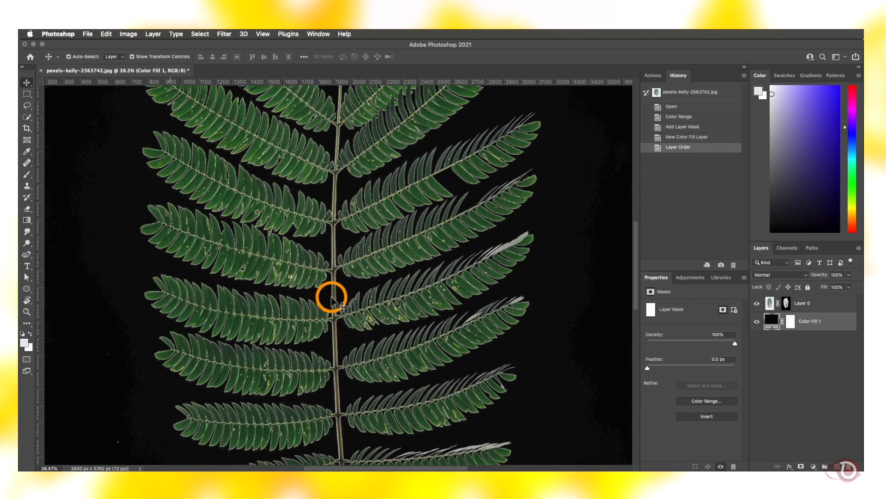
scroll(331, 300, "up", 5)
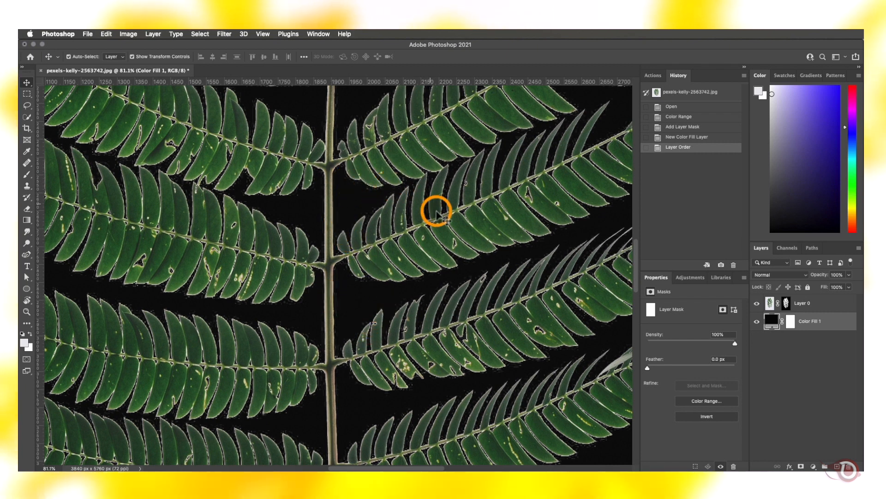
scroll(436, 213, "down", 6)
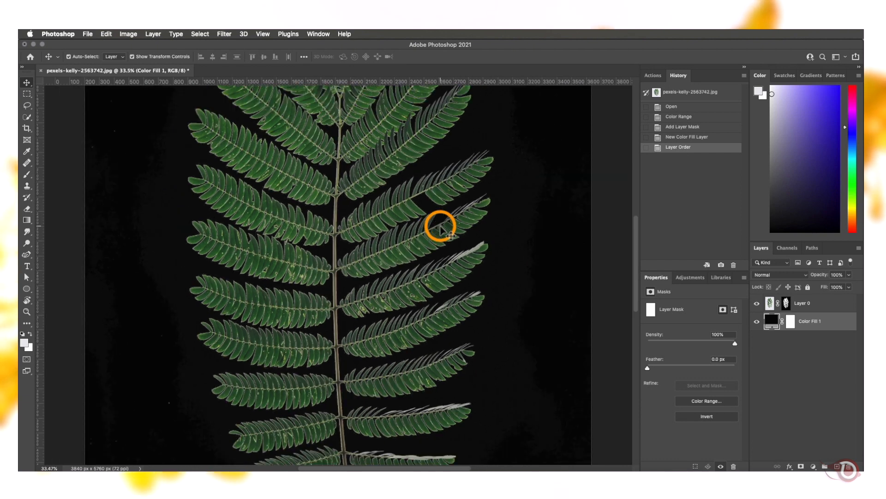
scroll(440, 227, "down", 3)
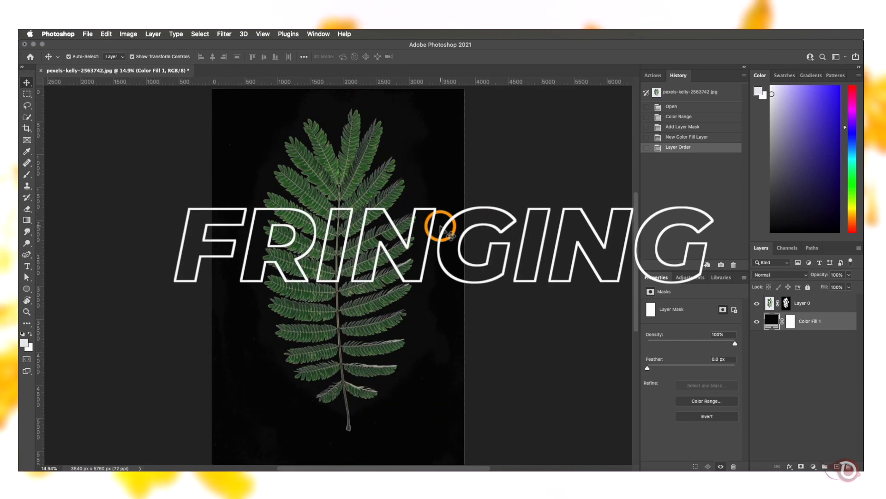
scroll(419, 306, "up", 2)
scroll(420, 307, "down", 3)
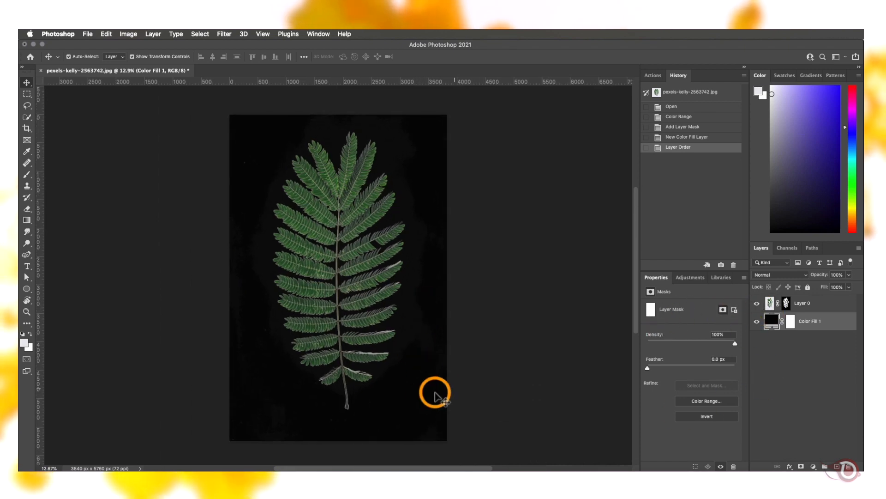
scroll(336, 392, "up", 3)
scroll(340, 395, "down", 5)
scroll(342, 377, "up", 8)
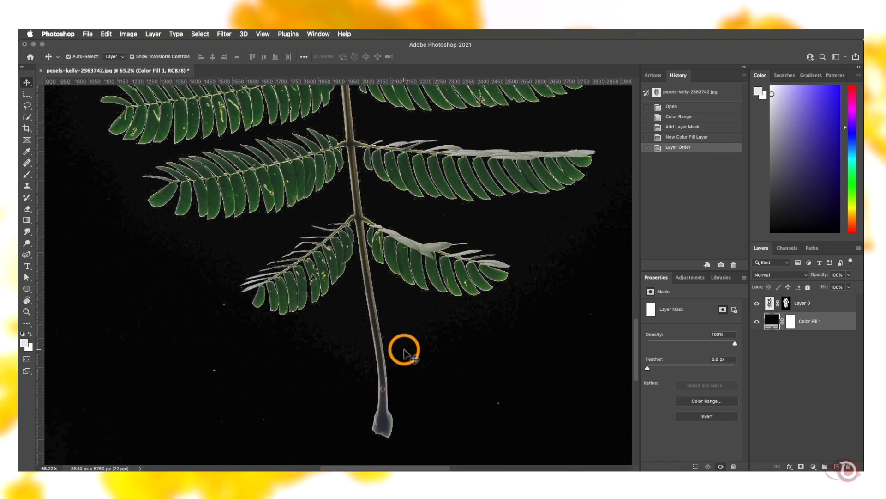
scroll(404, 353, "down", 6)
scroll(403, 349, "up", 4)
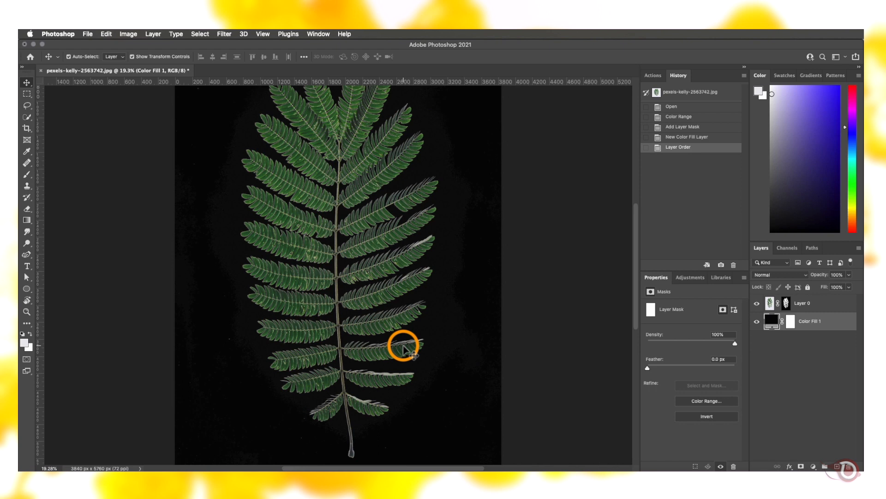
scroll(403, 350, "down", 1)
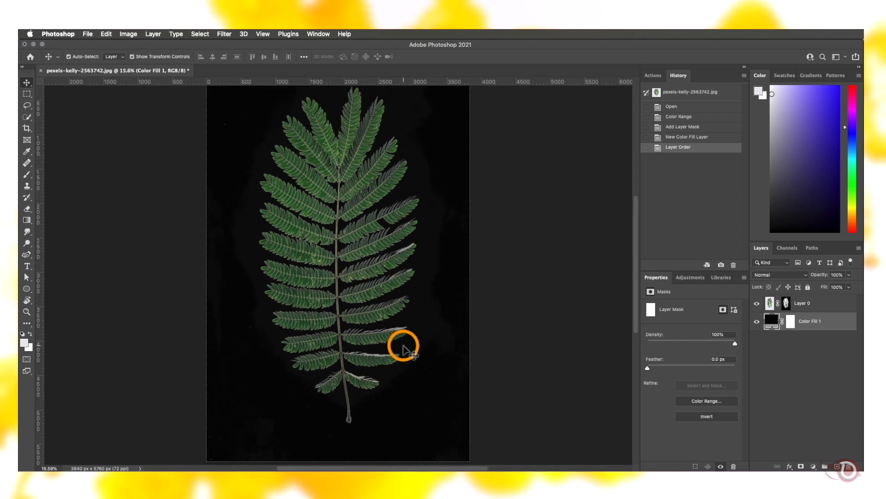
Load the leaf layer's mask as a selection and contract the selection by 2 pixels.
left_click(786, 305)
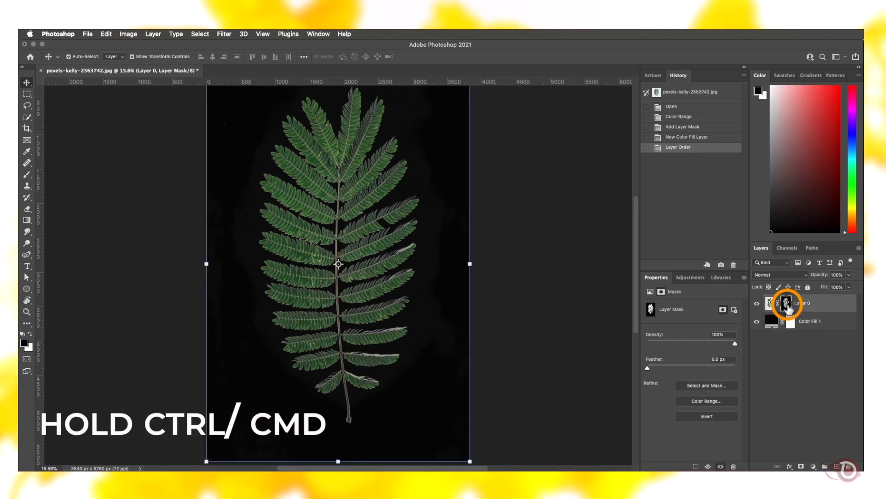
left_click(788, 306, "super")
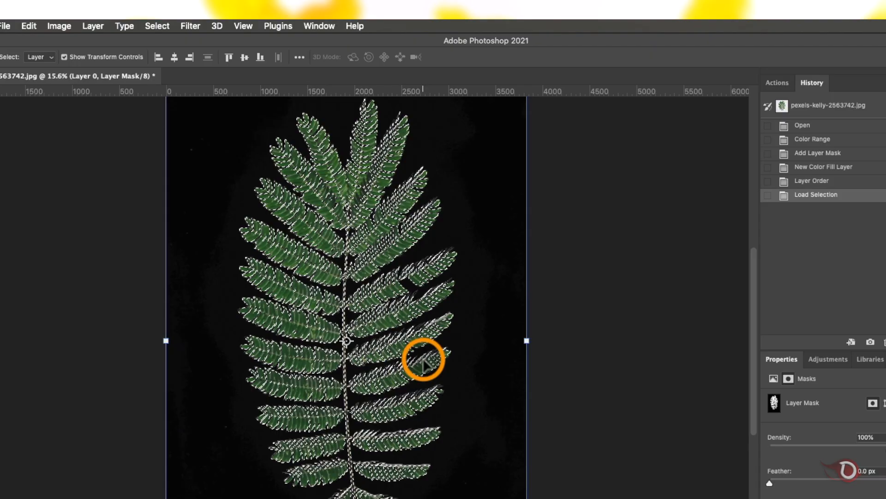
left_click(165, 27)
mouse_move(196, 215)
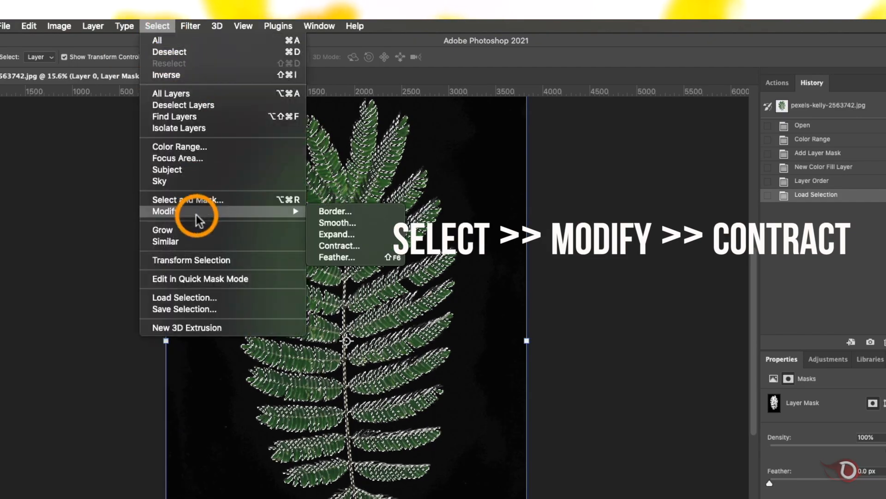
left_click(351, 245)
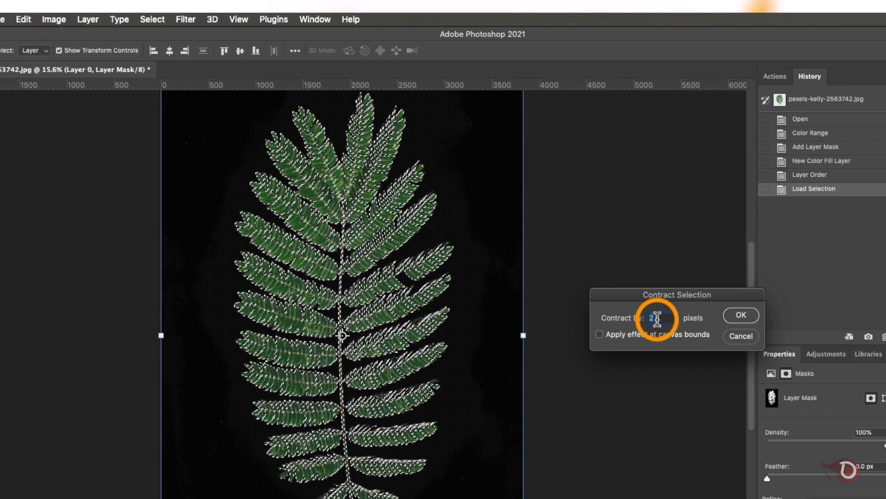
left_click(733, 316)
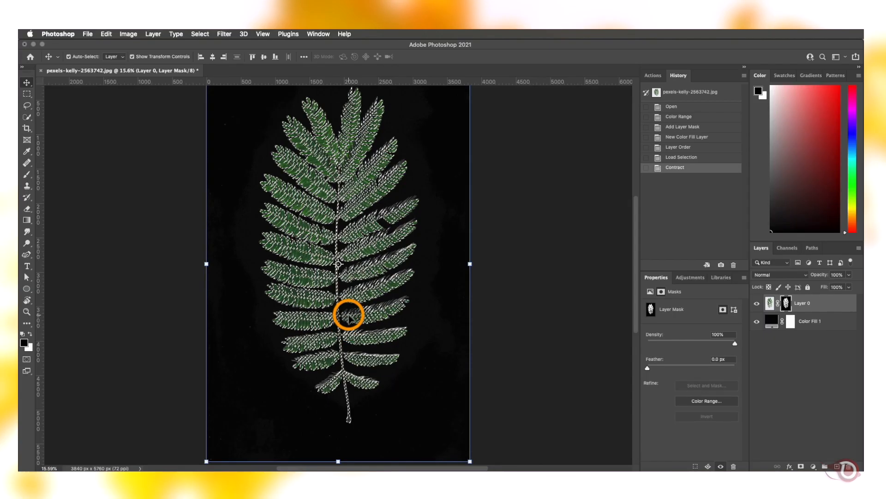
Switch to the Brush tool and enlarge the brush to 175 pixels for painting on the leaf's mask.
scroll(346, 420, "up", 10)
scroll(342, 313, "up", 6)
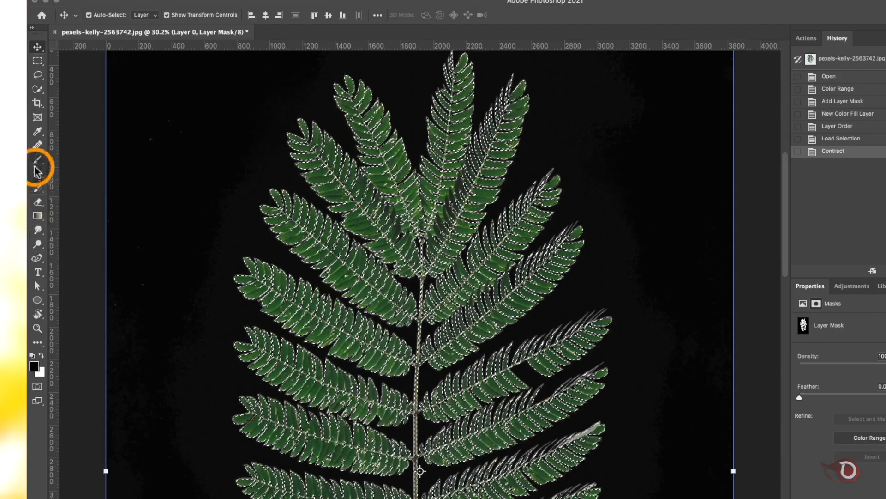
left_click(38, 159)
key("bracketright")
key("bracketright")
key("bracketright")
key("bracketright")
key("bracketright")
key("bracketright")
key("bracketright")
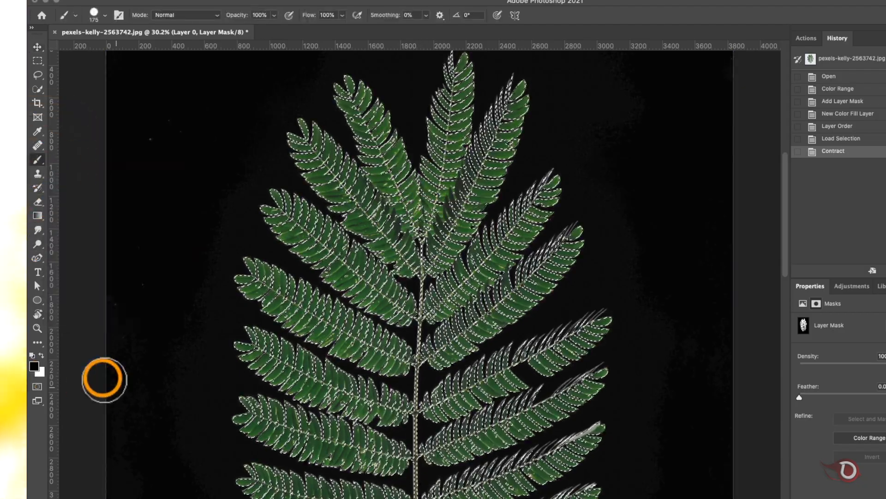
key("bracketright")
Try painting black on the mask over an upper leaflet inside the contracted selection, and undo the stroke.
mouse_move(554, 183)
left_mouse_down()
mouse_move(496, 234)
mouse_move(536, 229)
mouse_move(524, 214)
left_mouse_up()
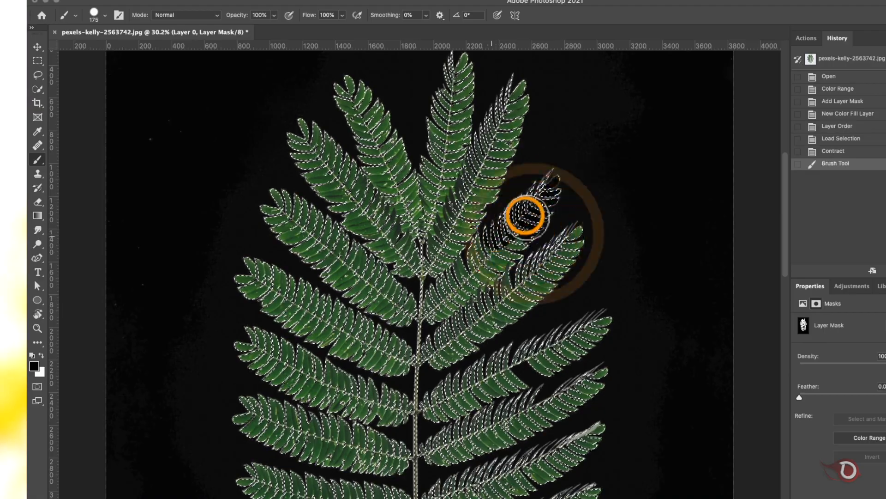
key("super+z")
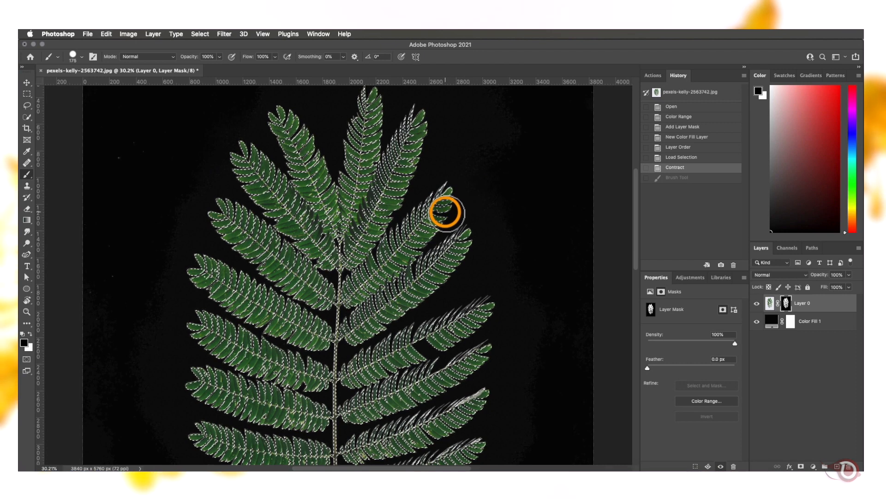
scroll(446, 212, "down", 2)
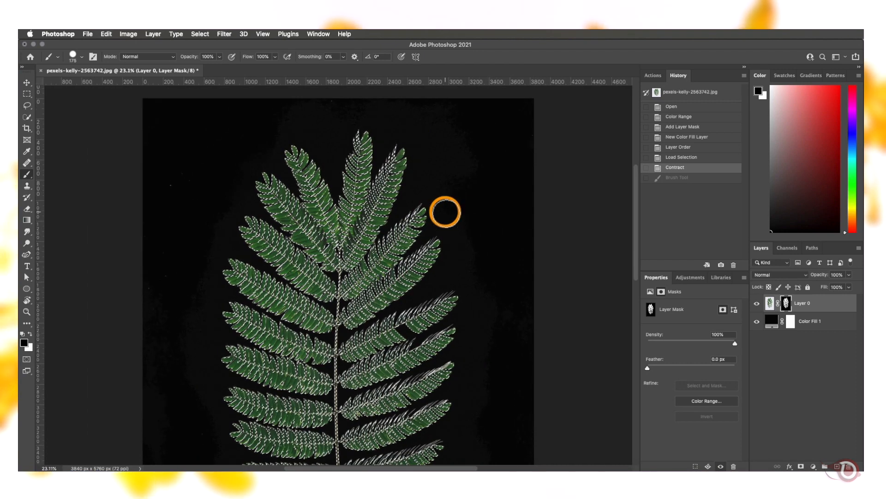
scroll(445, 212, "down", 1)
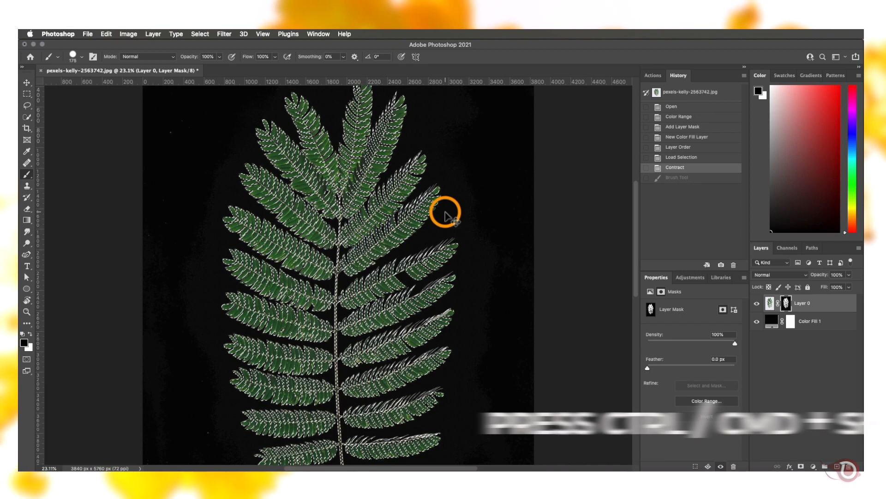
Invert the selection and cover the light fringe along the leaflet edges with black on the layer mask.
key("super+shift+i")
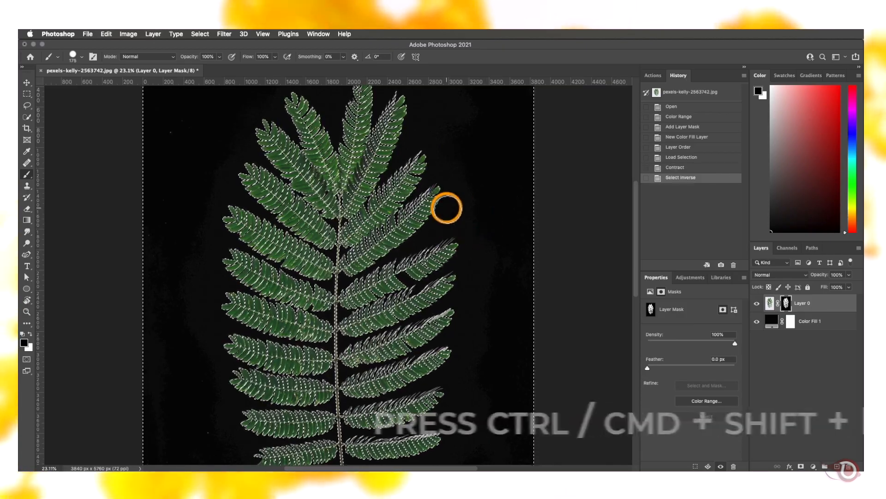
scroll(402, 253, "up", 5)
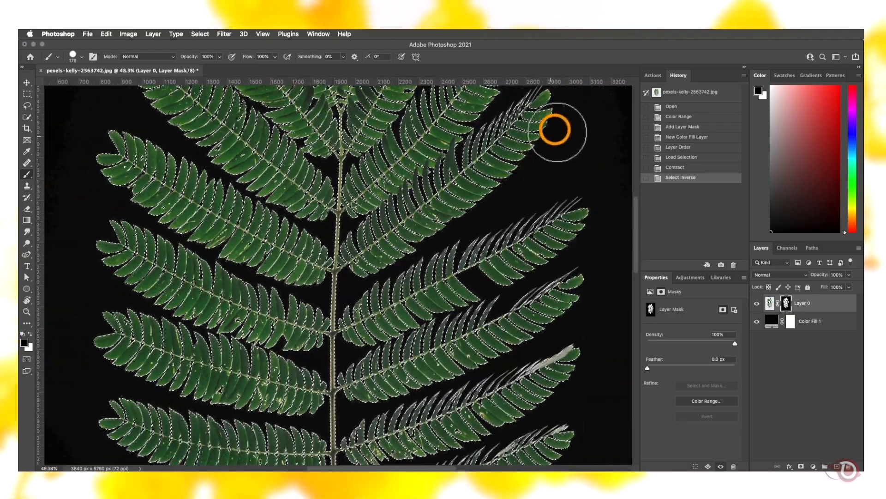
left_click_drag(559, 118, 493, 194)
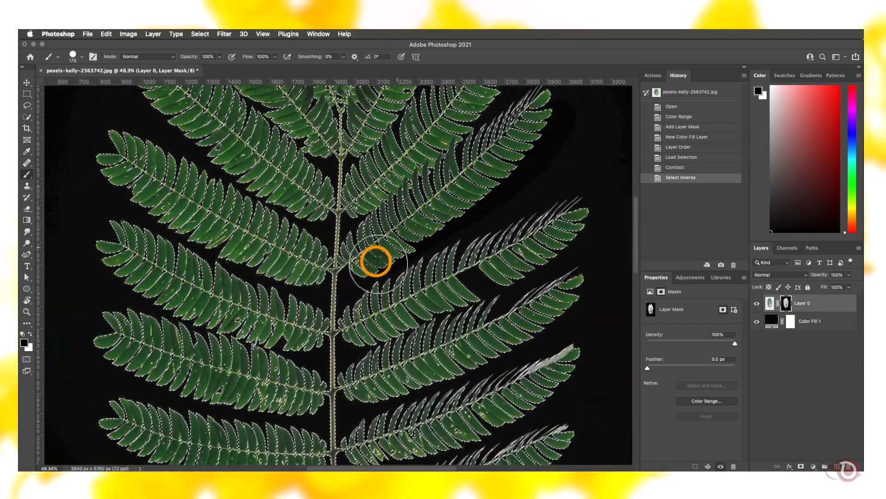
left_click_drag(375, 261, 488, 204)
scroll(490, 207, "down", 5)
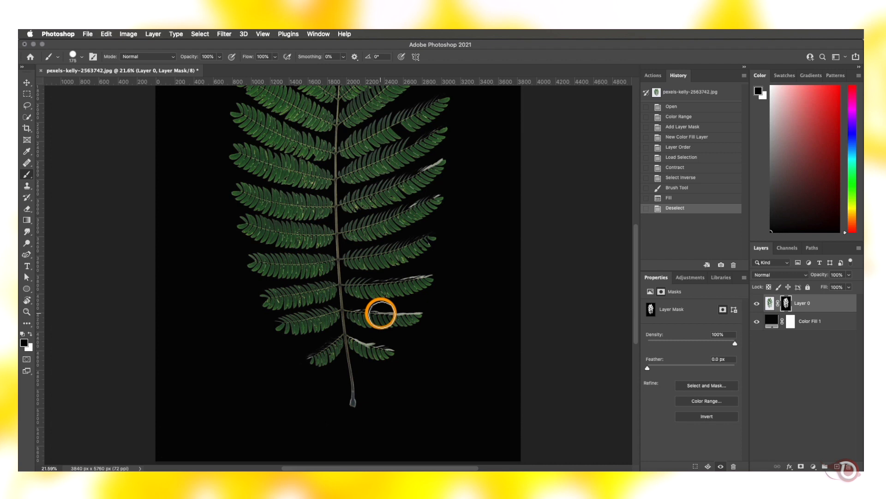
scroll(380, 313, "up", 5)
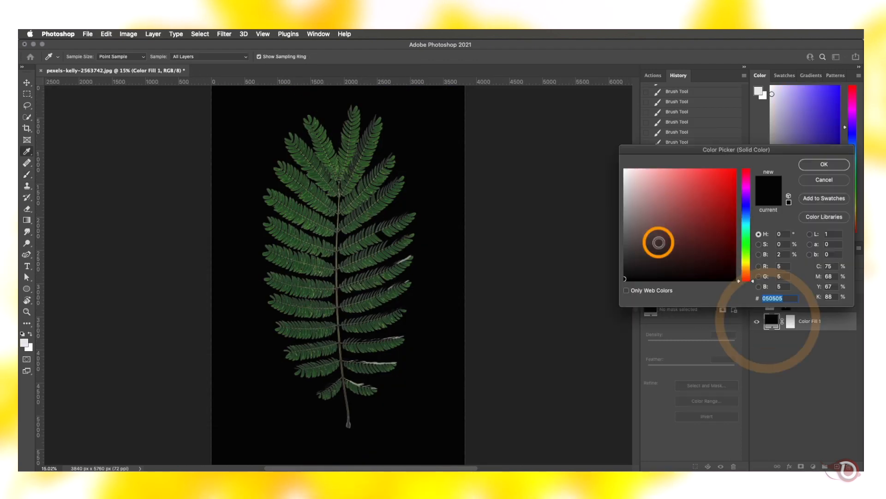
Change the Solid Color fill behind the leaf to a brighter color and inspect the leaf edges against it.
mouse_move(656, 242)
left_mouse_down()
mouse_move(635, 206)
mouse_move(684, 179)
mouse_move(714, 190)
left_mouse_up()
left_click(813, 158)
scroll(337, 305, "down", 6)
scroll(337, 306, "up", 3)
scroll(339, 307, "down", 8)
Recolor the Solid Color fill behind the leaf with a different hue and a light shade.
double_click(772, 322)
left_click(746, 256)
mouse_move(746, 256)
left_mouse_down()
mouse_move(752, 263)
mouse_move(754, 170)
mouse_move(757, 275)
mouse_move(756, 264)
left_mouse_up()
left_click(686, 174)
key("Return")
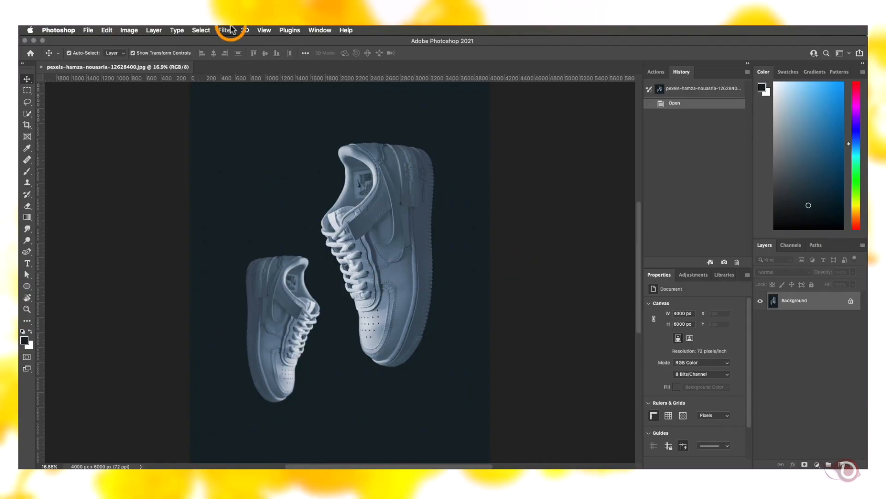
In the sneaker photo, select the dark background by sampling it in Color Range with Fuzziness set to 0.
left_click(202, 31)
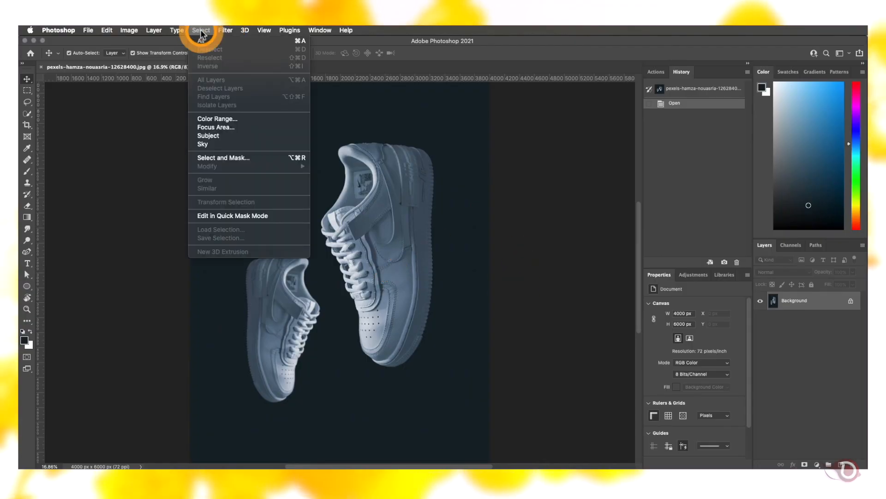
left_click(215, 124)
left_click(664, 238)
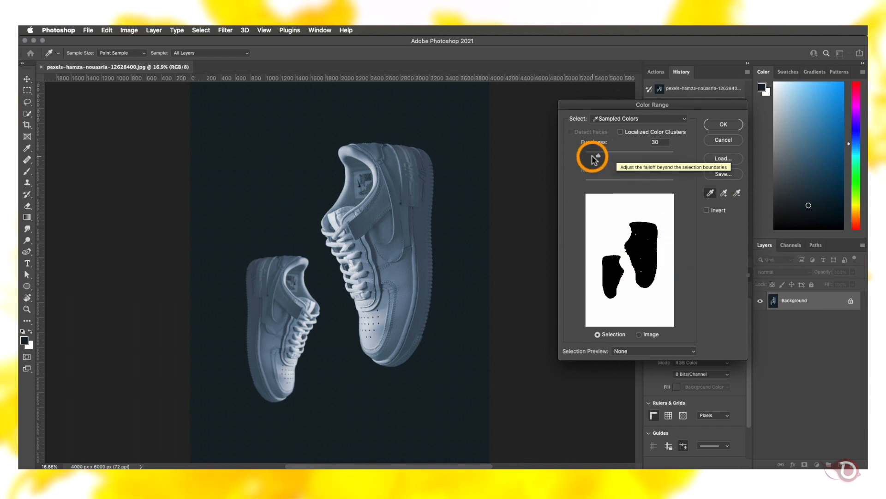
left_click_drag(598, 158, 584, 160)
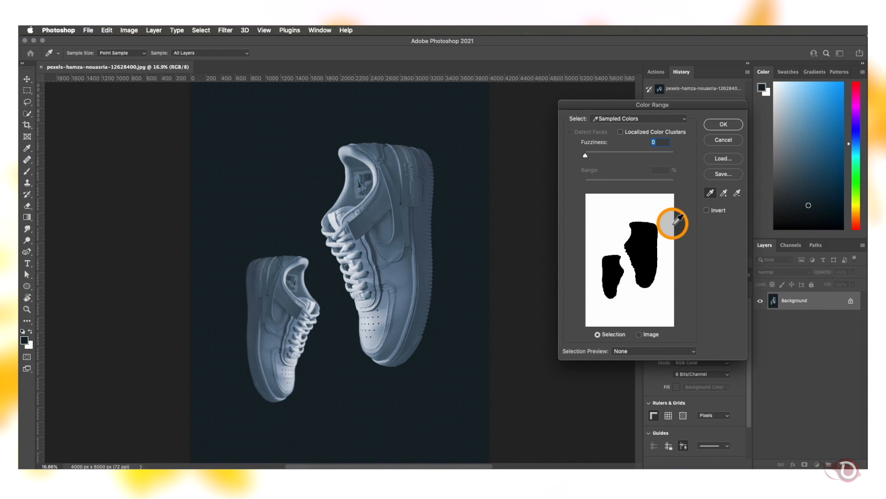
left_click(723, 125)
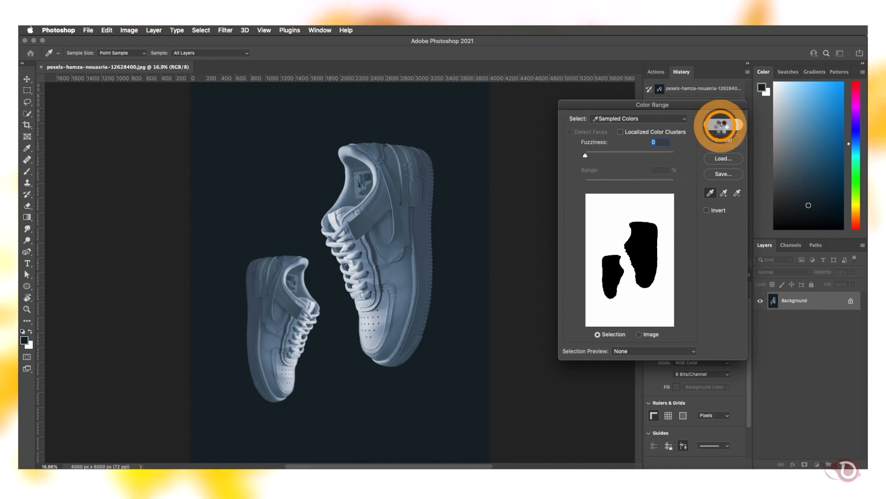
Turn the background selection into a layer mask and invert the mask so that only the two sneakers are kept.
scroll(349, 252, "up", 5)
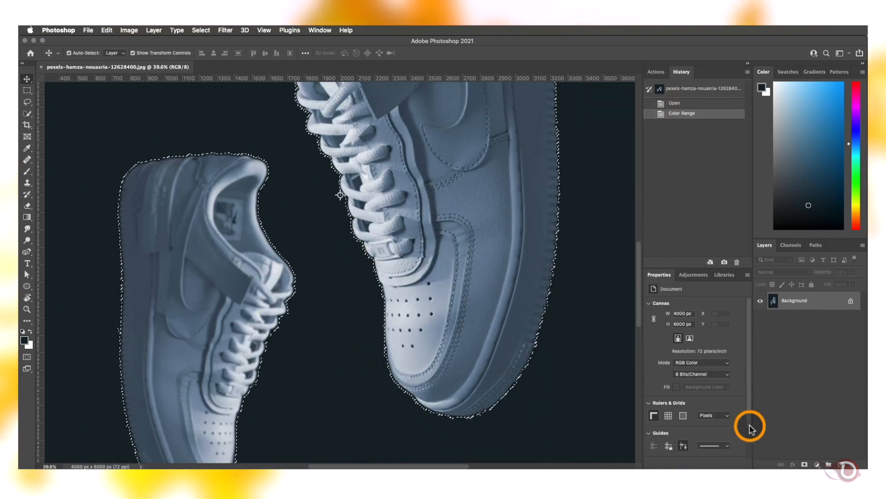
left_click(805, 464)
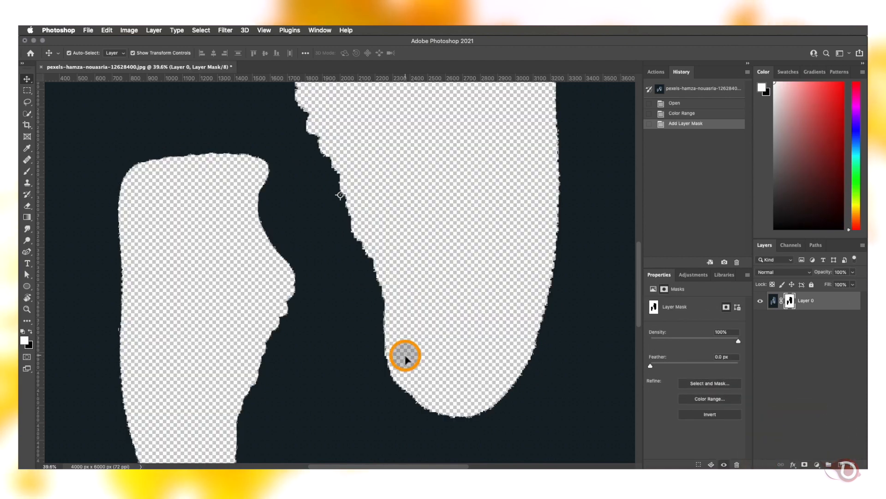
scroll(476, 276, "down", 5)
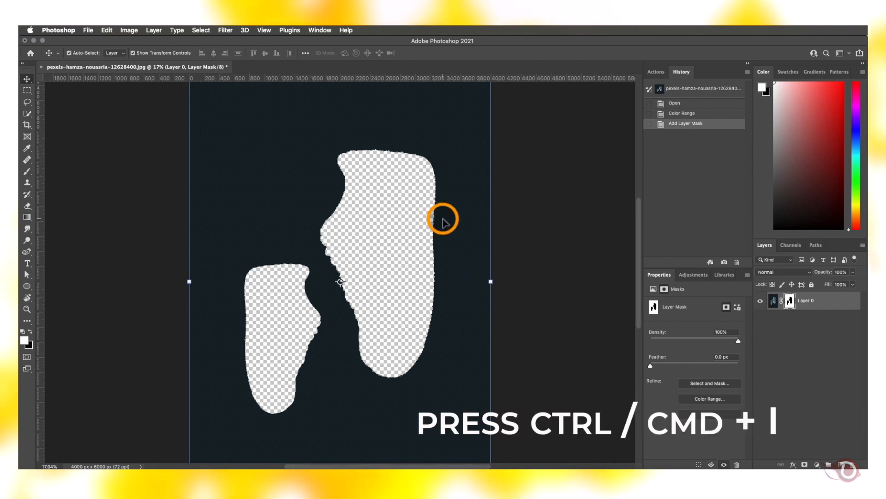
key("ctrl+i")
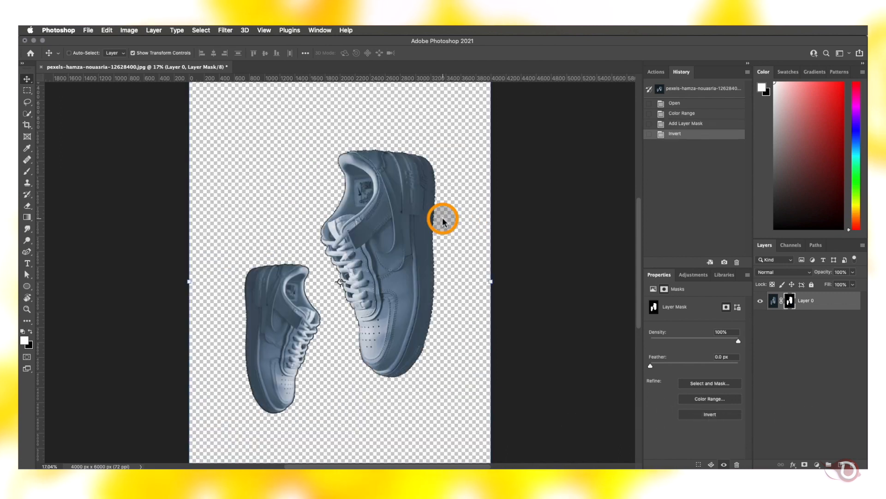
Load the sneaker mask as a selection and contract the selection by 2 pixels.
scroll(405, 250, "up", 8)
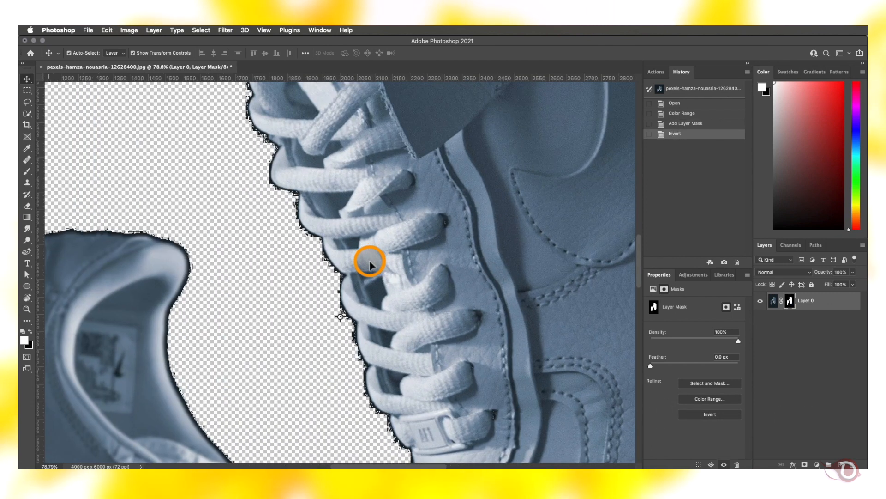
scroll(369, 260, "up", 3)
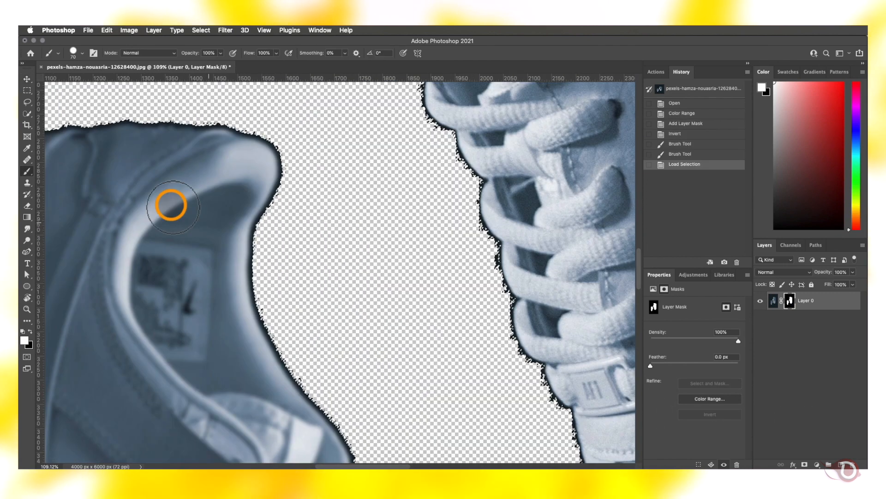
left_click(203, 30)
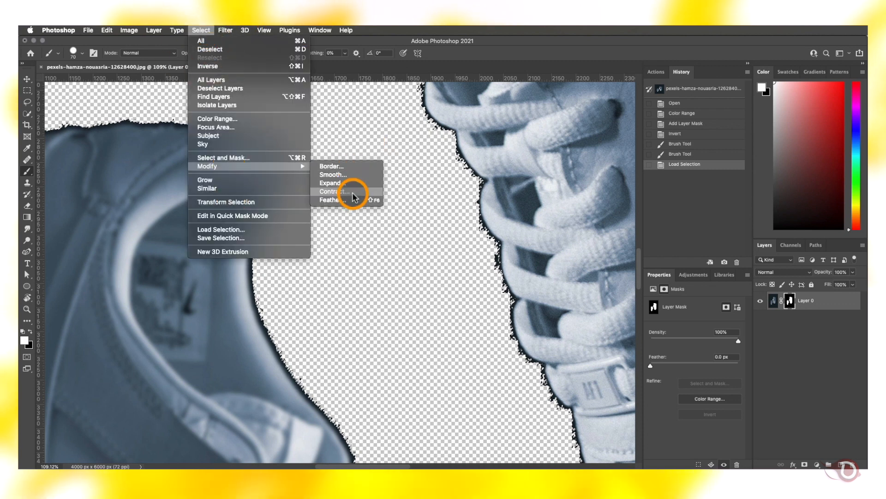
left_click(352, 192)
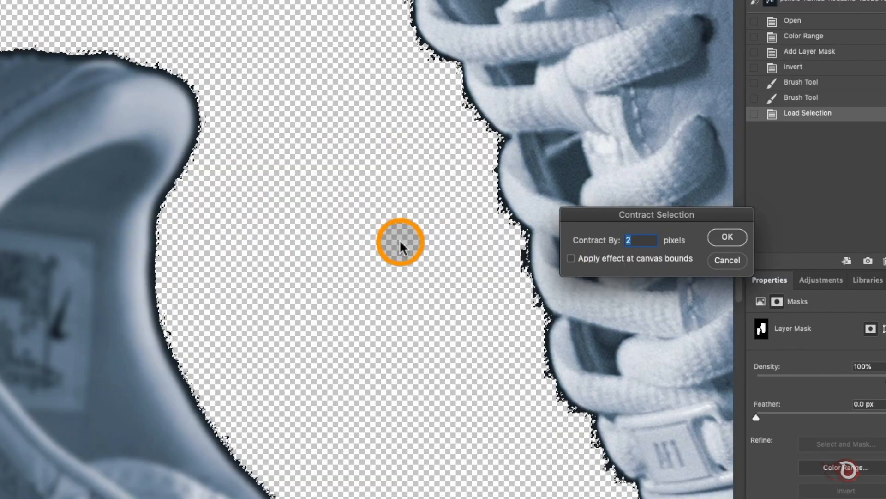
left_click(725, 237)
Check the selection along the sneaker laces up close and contract it by a further 3 pixels.
key("super+plus")
scroll(712, 224, "up", 4)
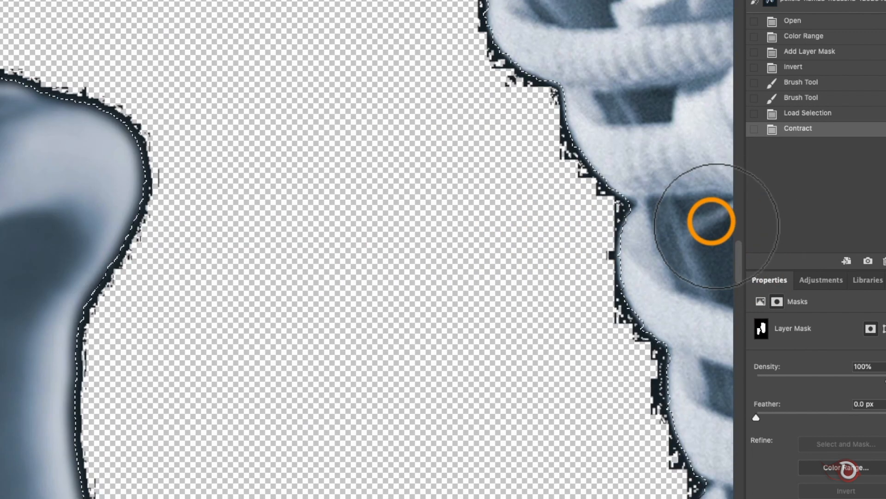
scroll(646, 220, "up", 3)
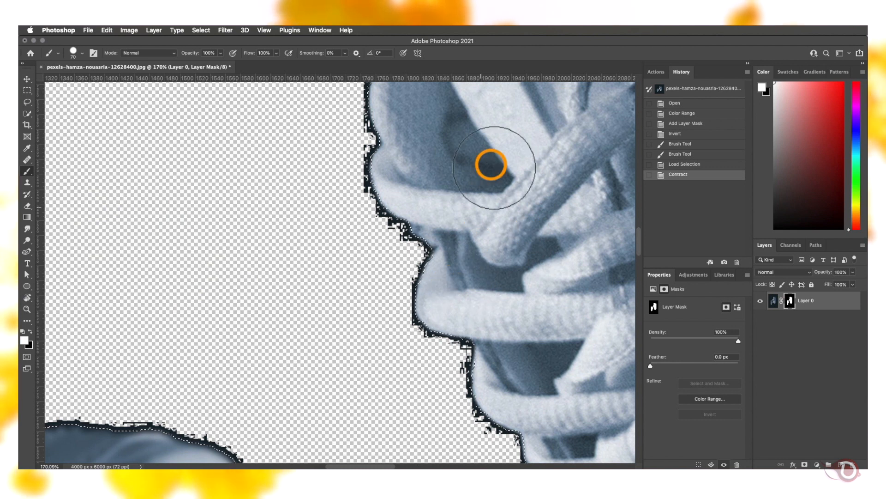
left_click(203, 31)
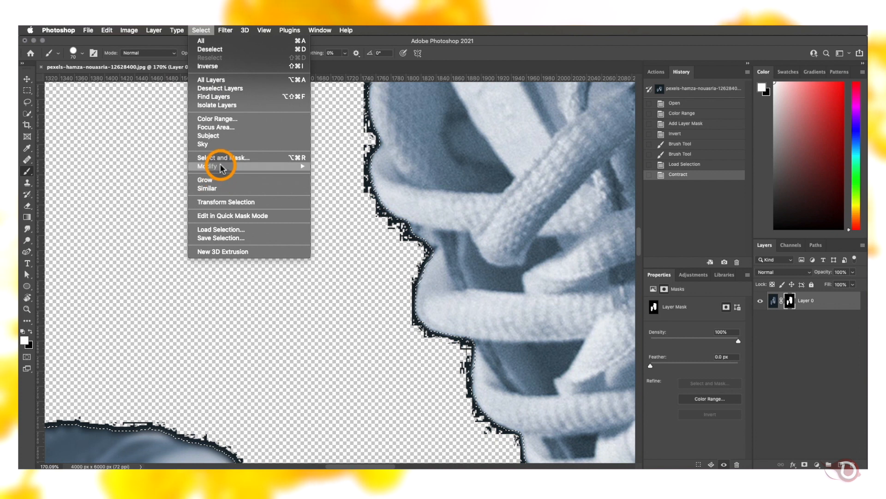
mouse_move(222, 167)
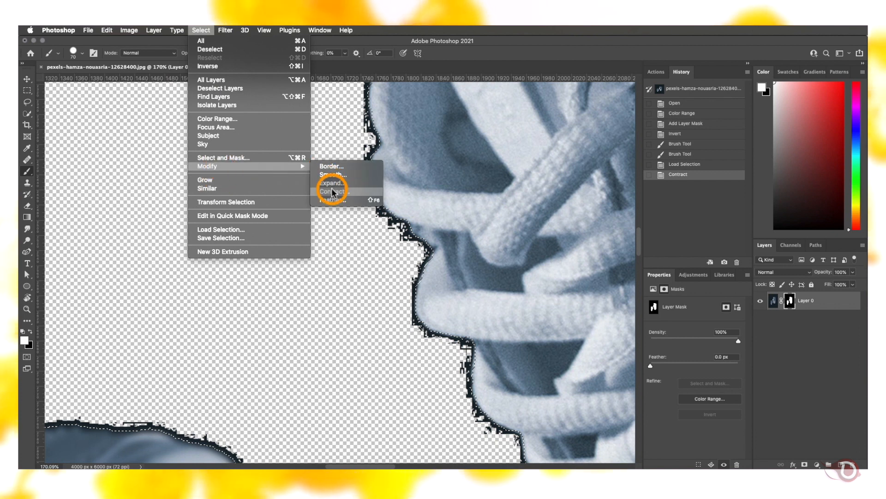
left_click(332, 190)
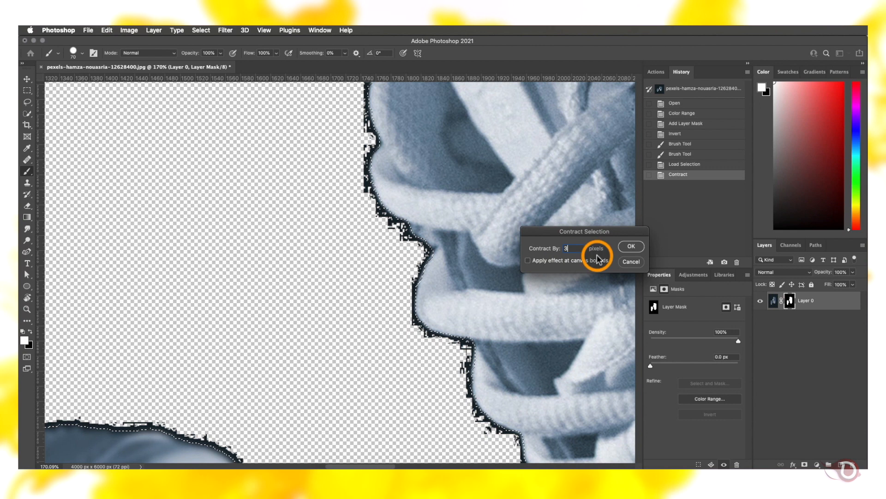
left_click(633, 247)
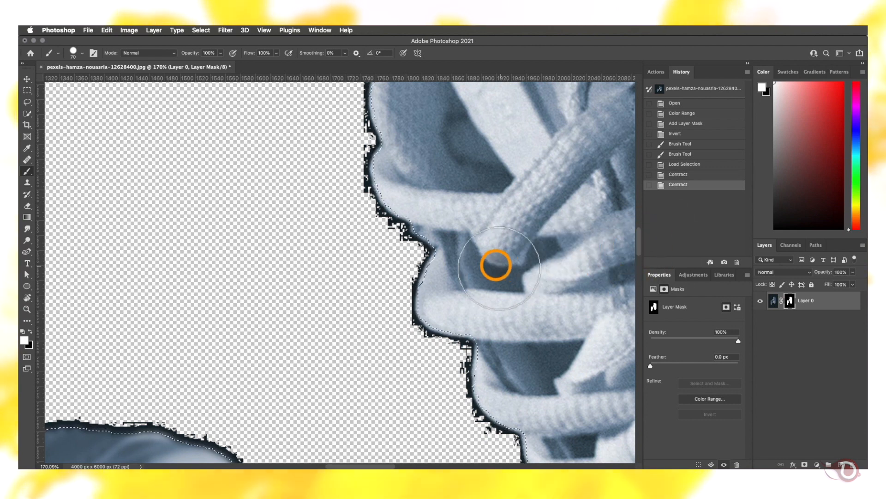
Smooth the contracted sneaker selection with a sample radius of 2 pixels.
scroll(431, 223, "down", 5)
scroll(432, 222, "down", 3)
scroll(432, 223, "up", 3)
scroll(537, 237, "down", 5)
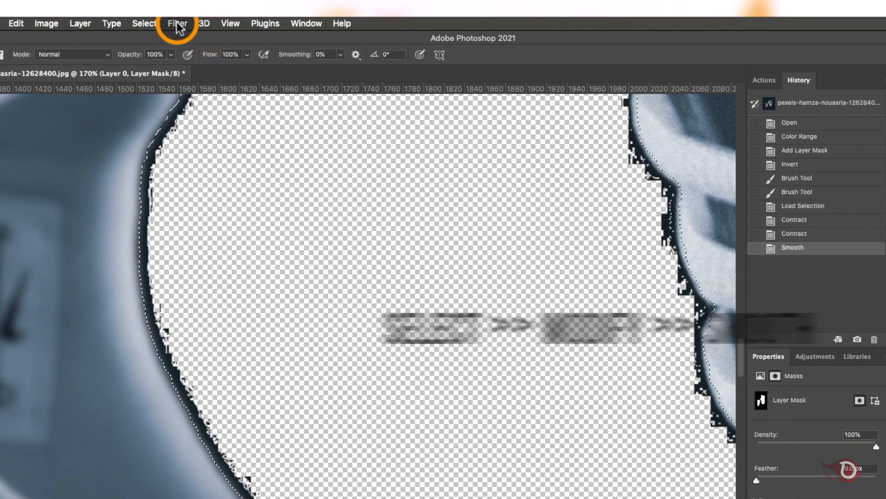
left_click(154, 24)
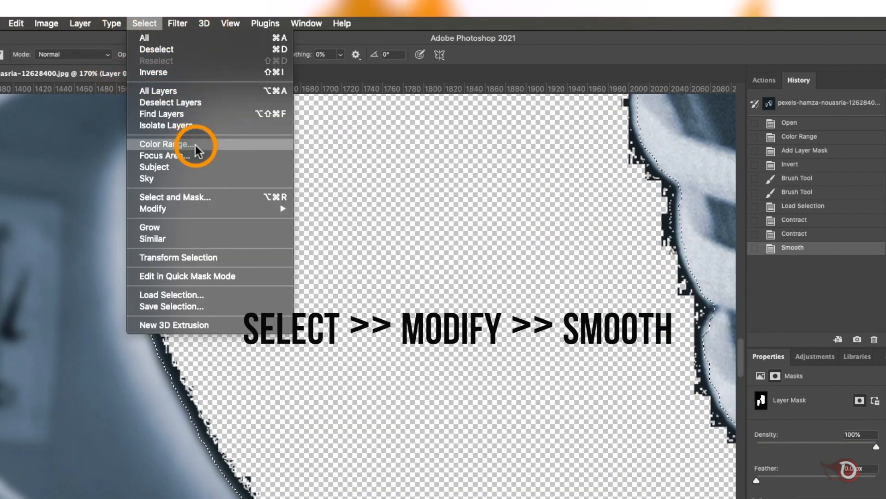
mouse_move(198, 210)
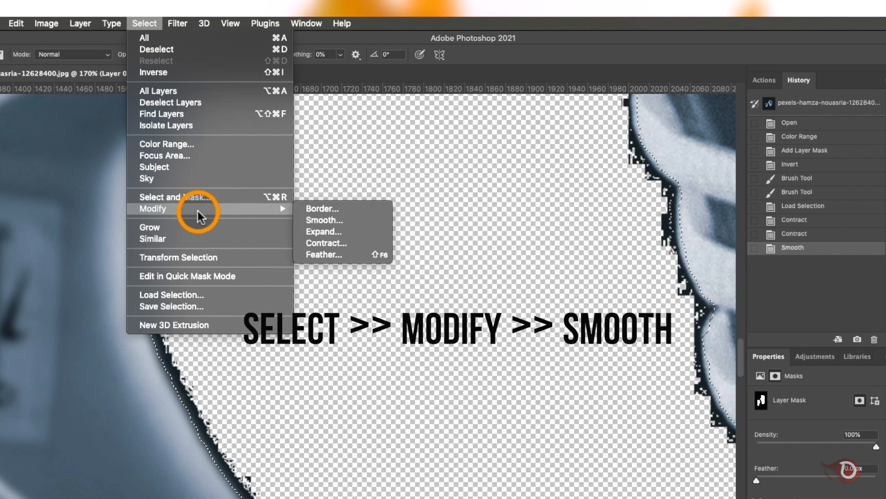
left_click(330, 217)
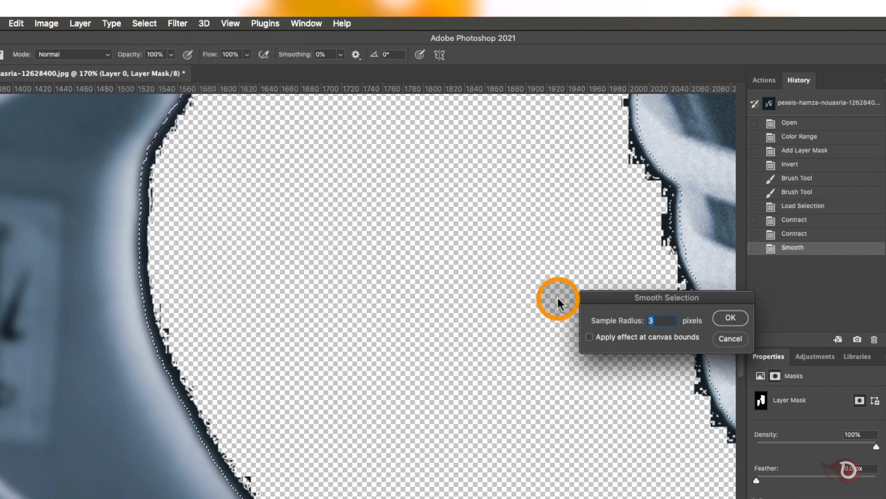
left_click(638, 326)
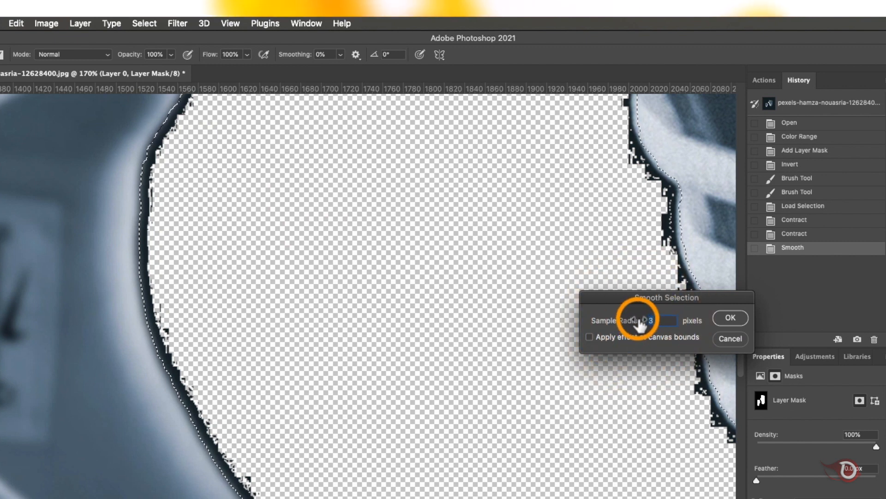
type("2")
left_click(730, 318)
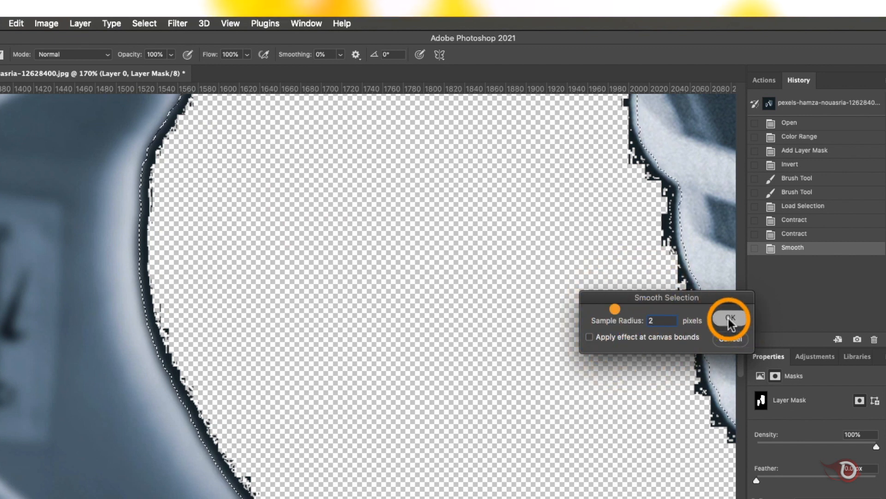
Invert the sneaker selection and paint black on the layer mask along the sneaker edge to hide the fringe.
key("super+minus")
key("super+minus")
key("super+minus")
key("super+minus")
key("super+minus")
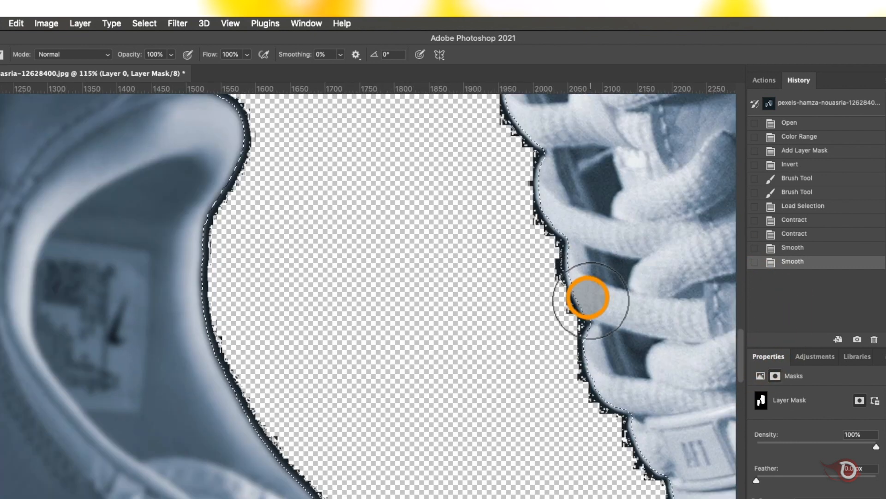
key("super+shift+i")
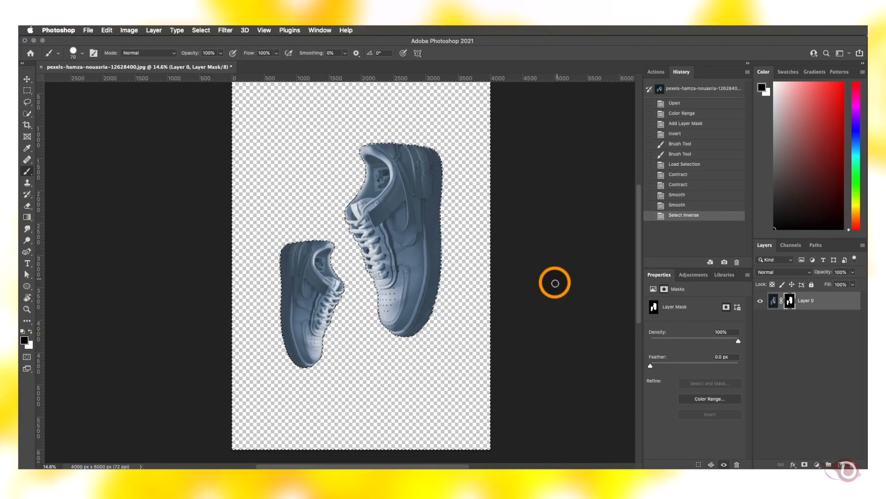
key("super+plus")
key("super+plus")
key("super+plus")
key("super+plus")
mouse_move(321, 194)
left_mouse_down()
mouse_move(311, 231)
mouse_move(344, 338)
left_mouse_up()
key("super+minus")
key("super+minus")
key("super+minus")
key("super+plus")
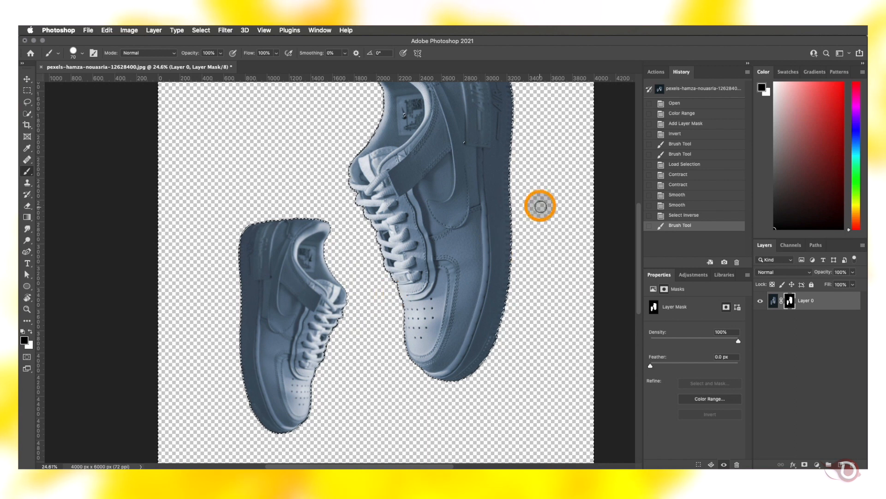
key("super+minus")
scroll(540, 206, "up", 3)
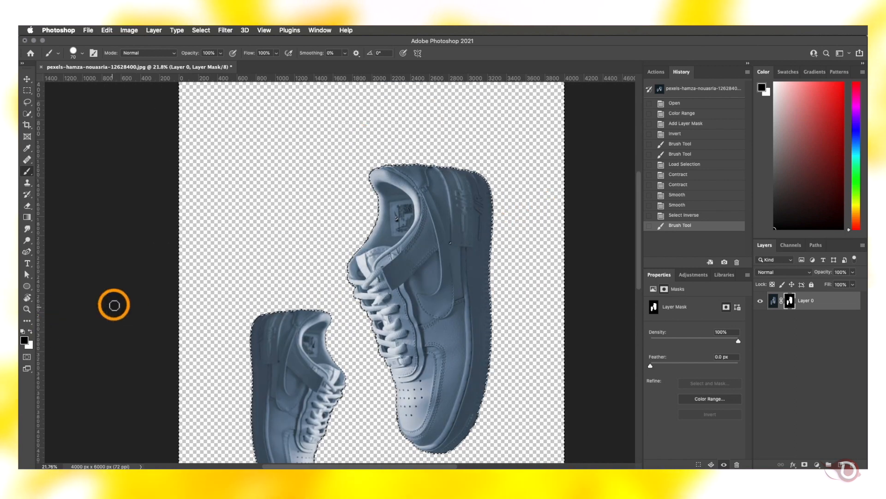
Fill the selected area of the layer mask with black and clear the selection.
key("alt+BackSpace")
key("super+minus")
key("super+plus")
key("super+plus")
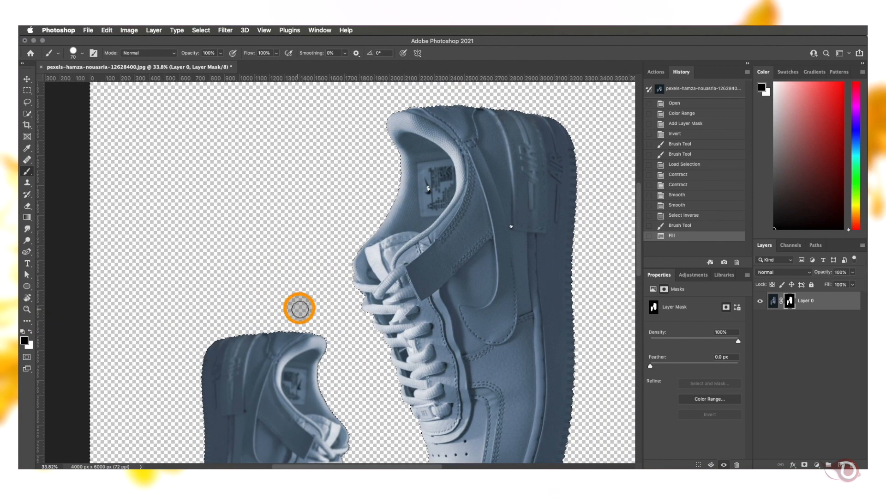
key("super+d")
scroll(302, 307, "down", 3)
scroll(302, 308, "up", 2)
scroll(424, 229, "up", 3)
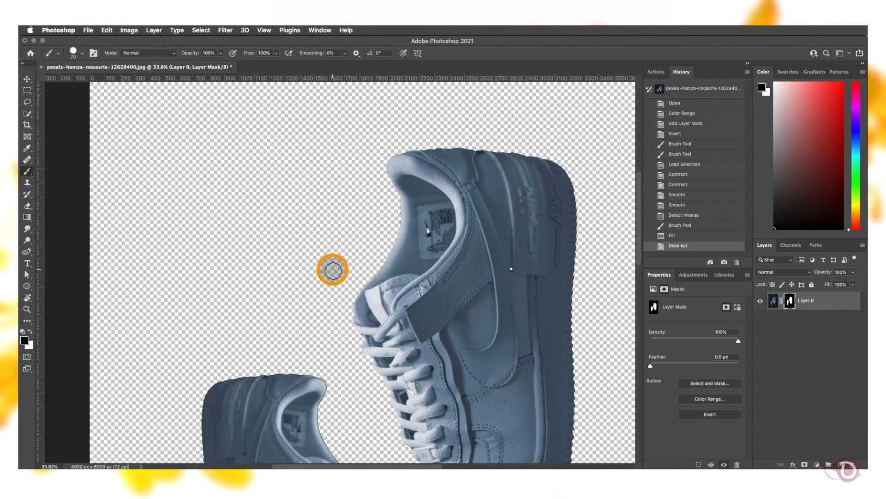
Paint white on the mask to restore the small holes inside the large sneaker and a spot near its heel edge.
key("x")
left_click(426, 233)
left_click(510, 268)
scroll(486, 317, "down", 4)
scroll(486, 314, "up", 3)
scroll(487, 312, "down", 3)
scroll(490, 304, "up", 5)
scroll(490, 304, "up", 5)
left_click(598, 256)
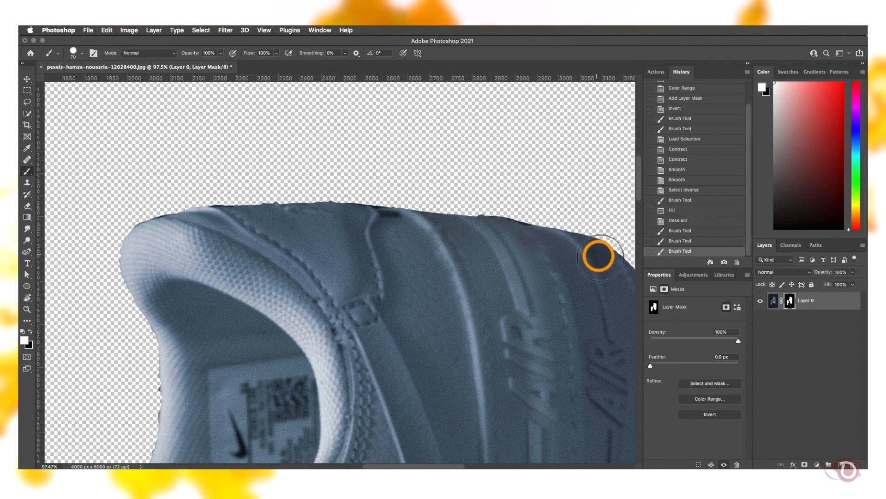
Reduce the brush to 20 px and paint black on the mask along the large sneaker's heel and collar edge.
key("x")
left_click(548, 209)
key("super+z")
key("bracketleft")
key("bracketleft")
key("bracketleft")
key("bracketleft")
key("bracketleft")
left_click(522, 216)
left_click(546, 220)
left_click(392, 202)
left_click(335, 197)
left_click(284, 196)
left_click(215, 201)
left_click(164, 211)
left_click(184, 206)
key("x")
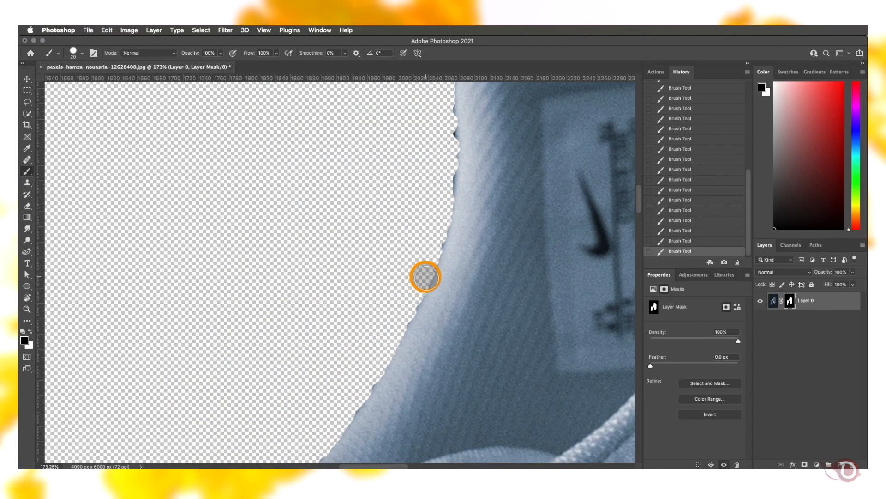
Clean up the mask along the large sneaker's inner collar and laces with small brush touches.
scroll(423, 277, "up", 4)
left_click(448, 315)
scroll(444, 322, "down", 6)
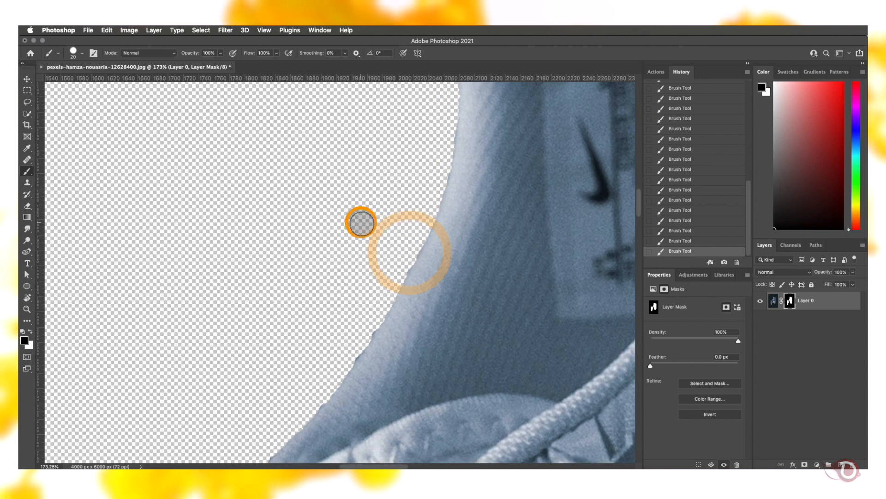
scroll(246, 232, "down", 5)
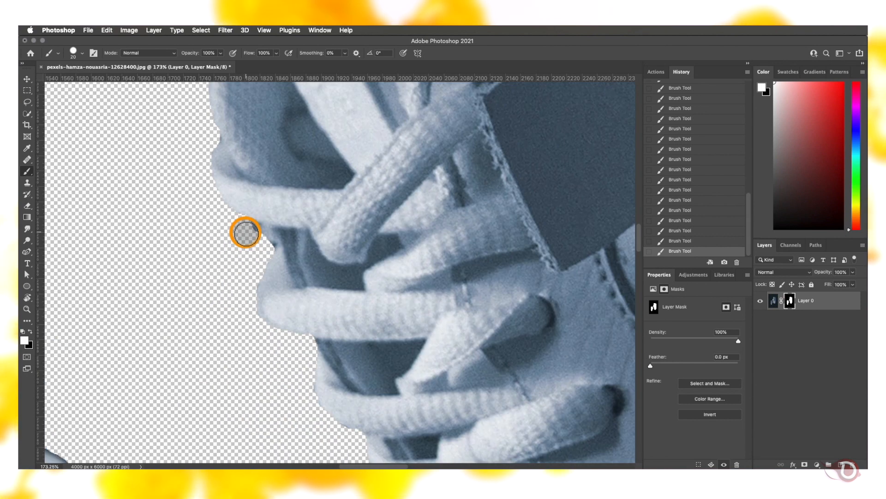
scroll(272, 248, "down", 8)
key("x")
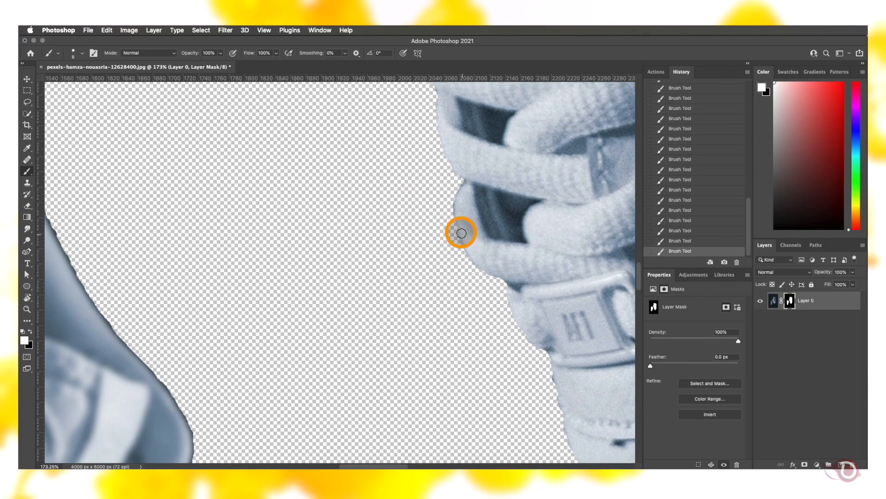
scroll(462, 232, "down", 5)
scroll(420, 177, "right", 5)
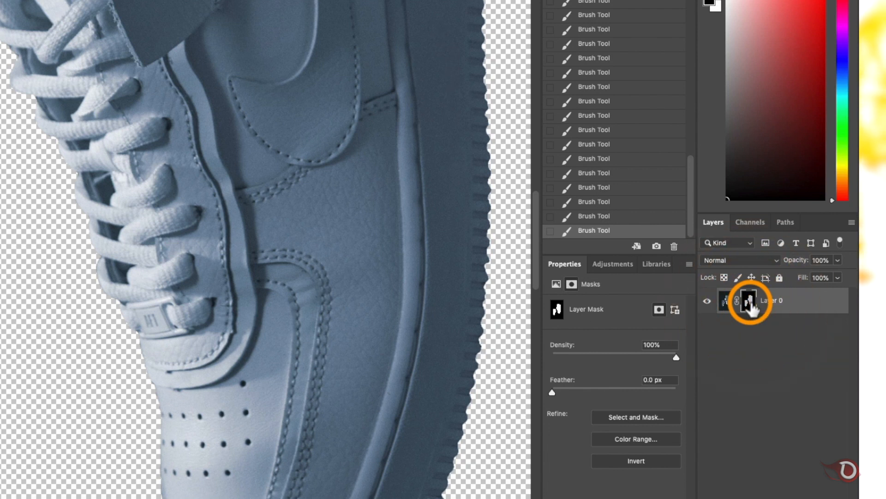
Open the sneaker layer mask in Select and Mask and display it in the Black & White view.
right_click(750, 306)
left_click(771, 393)
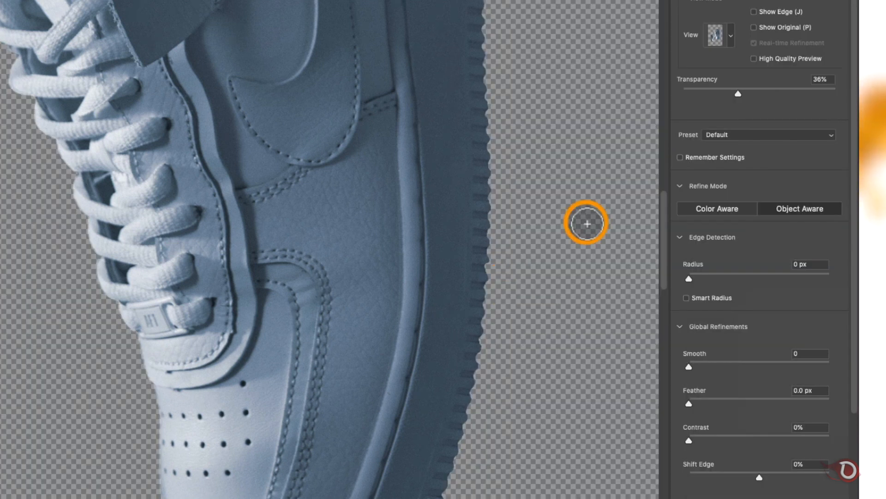
left_click(729, 40)
left_click(704, 186)
scroll(217, 281, "down", 4)
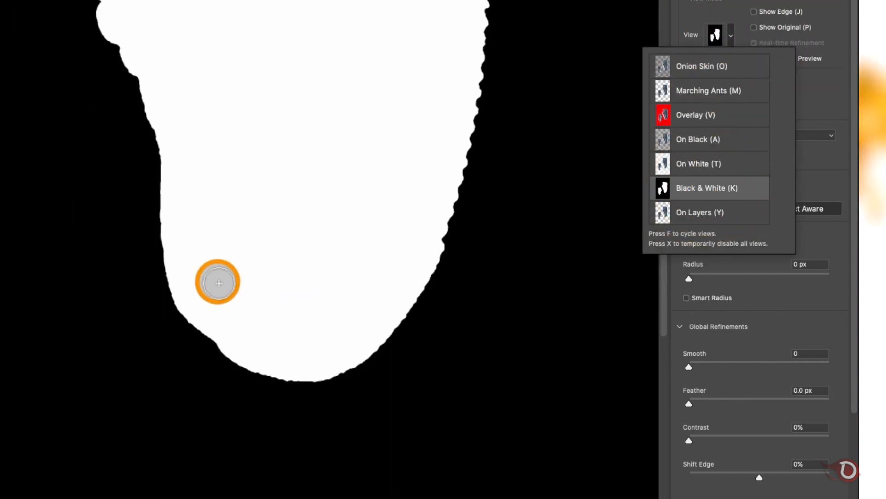
Refine the mask edge with Smooth 6, Feather 3.2 px and Contrast 73%.
scroll(218, 281, "up", 3)
left_click_drag(689, 403, 692, 404)
left_click_drag(708, 360, 745, 359)
left_click_drag(707, 320, 712, 321)
left_click_drag(722, 360, 719, 359)
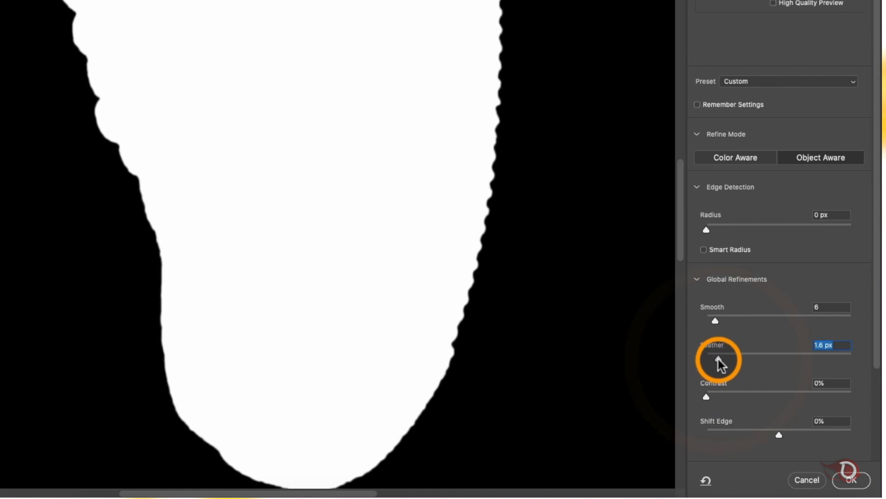
left_click_drag(706, 397, 683, 389)
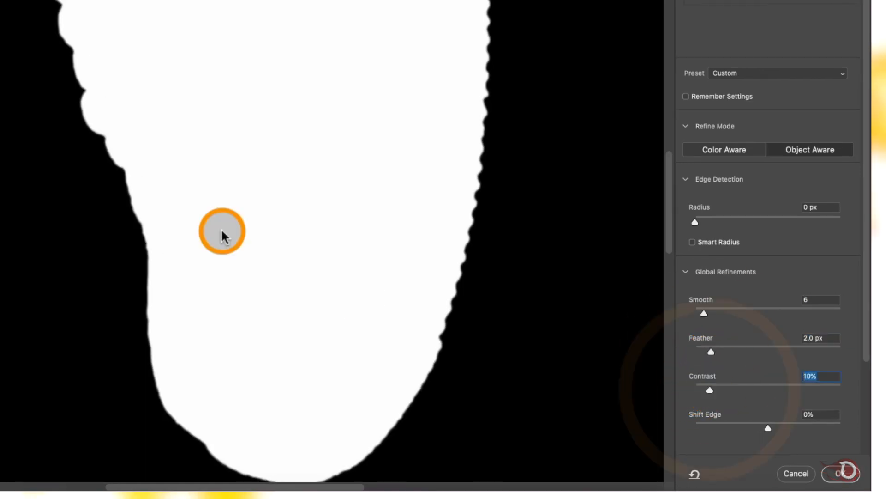
scroll(222, 231, "up", 5)
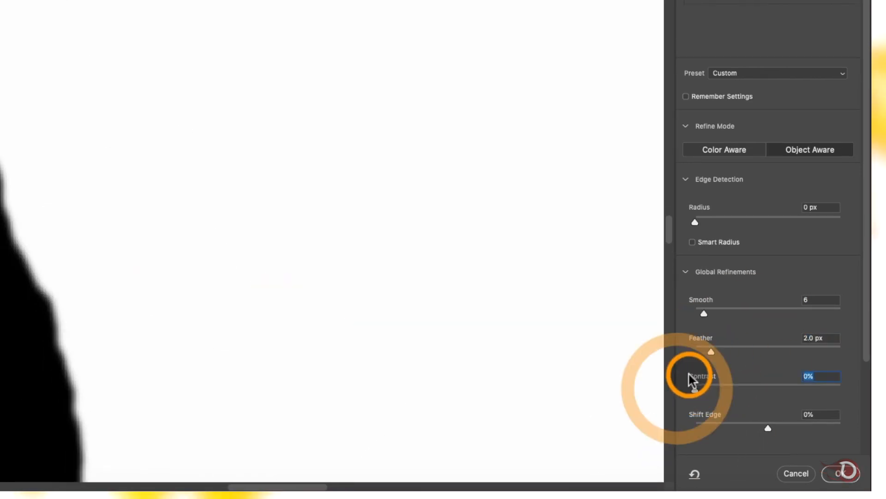
left_click_drag(711, 352, 720, 352)
left_click_drag(709, 390, 802, 396)
scroll(233, 271, "up", 3)
Switch the preview to On White and examine the refined edge around the large sneaker's toe.
left_click(741, 1)
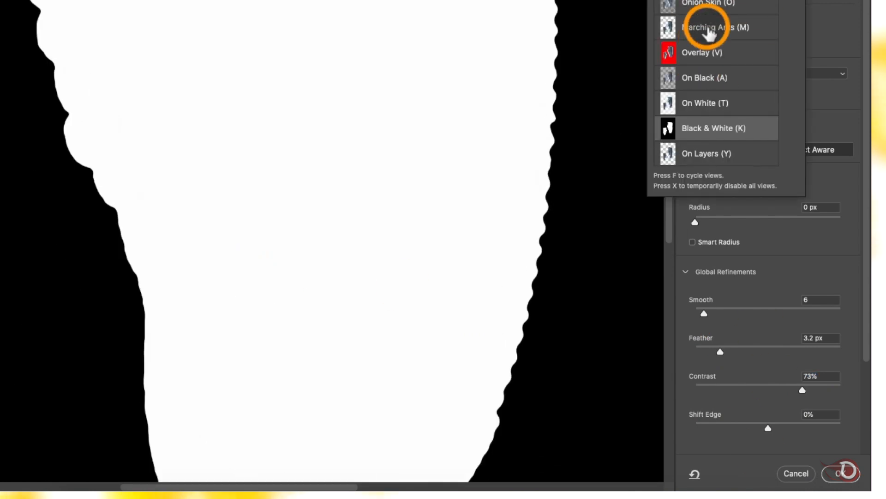
left_click(705, 103)
scroll(184, 292, "up", 10)
scroll(185, 292, "down", 10)
scroll(188, 291, "up", 4)
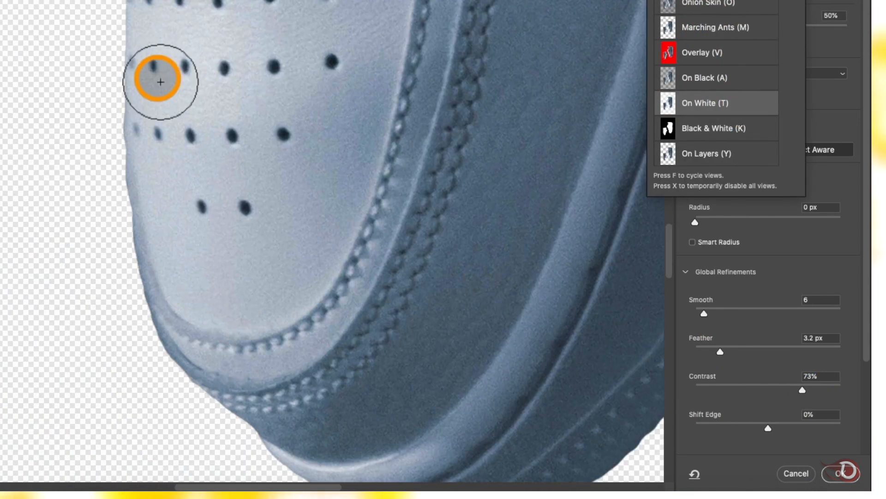
Set Shift Edge to -4%, check the lace and collar edges, and apply the mask refinement.
left_click_drag(768, 428, 770, 429)
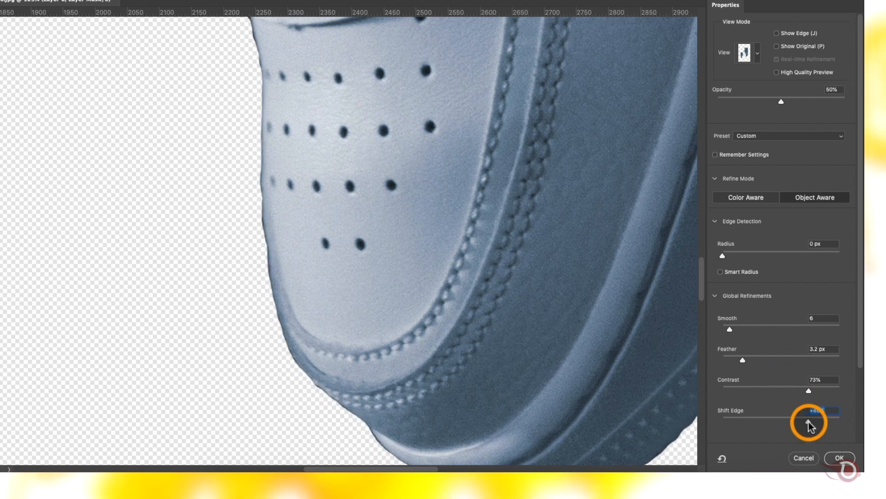
scroll(457, 320, "down", 5)
scroll(457, 320, "up", 5)
left_click_drag(800, 422, 782, 426)
scroll(324, 396, "up", 5)
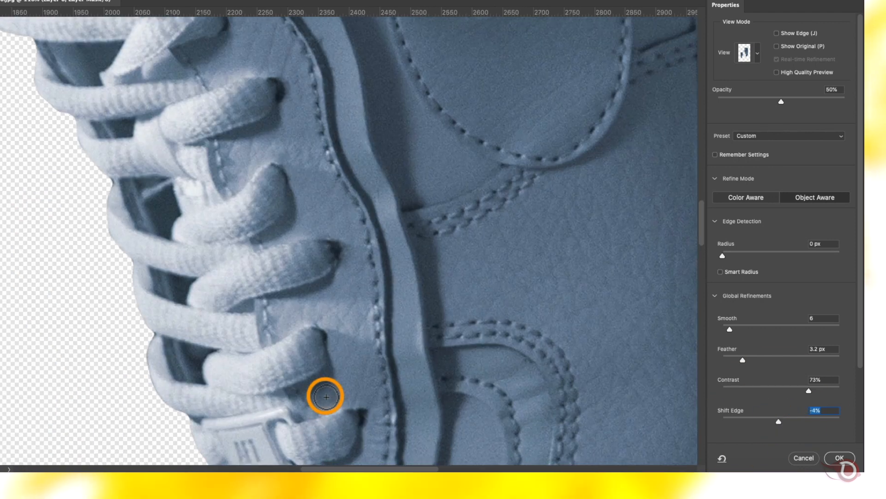
scroll(77, 396, "down", 2)
scroll(221, 404, "up", 5)
scroll(316, 396, "down", 4)
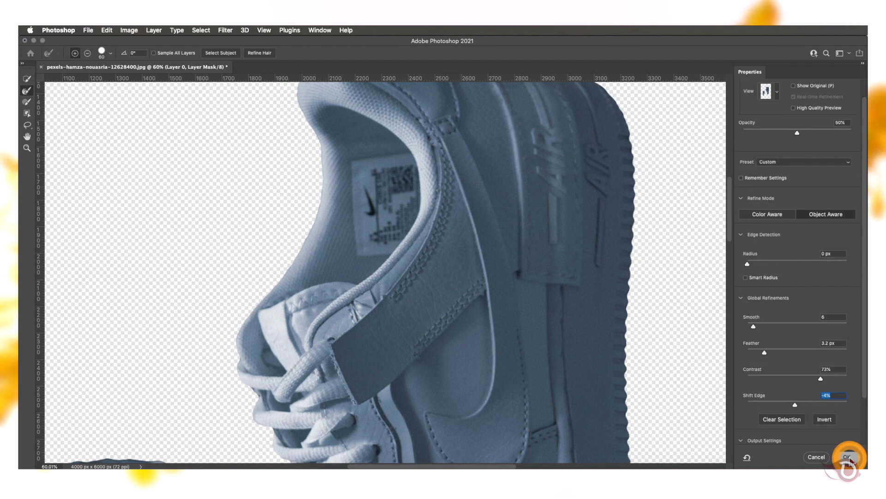
left_click(840, 458)
Check the small sneaker's remaining fringe, load the refined layer's mask as a selection and contract it.
scroll(194, 325, "down", 5)
scroll(378, 360, "up", 3)
scroll(349, 338, "right", 1)
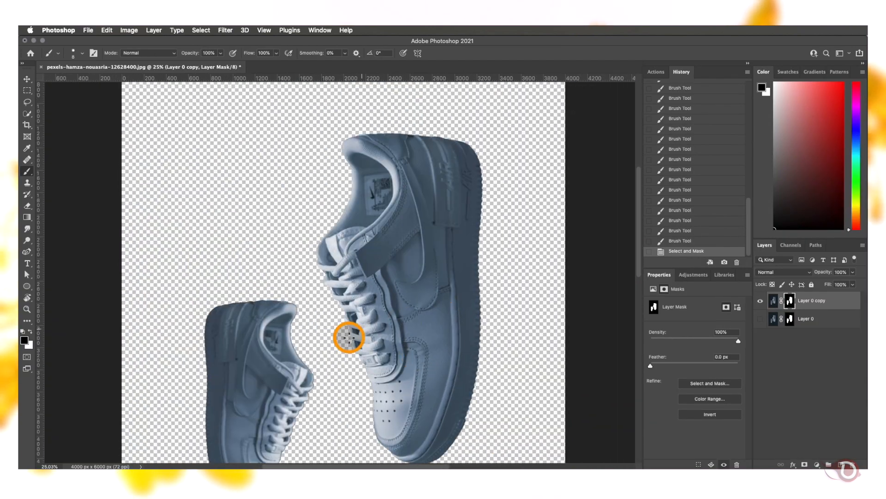
scroll(320, 388, "up", 3)
scroll(271, 322, "down", 2)
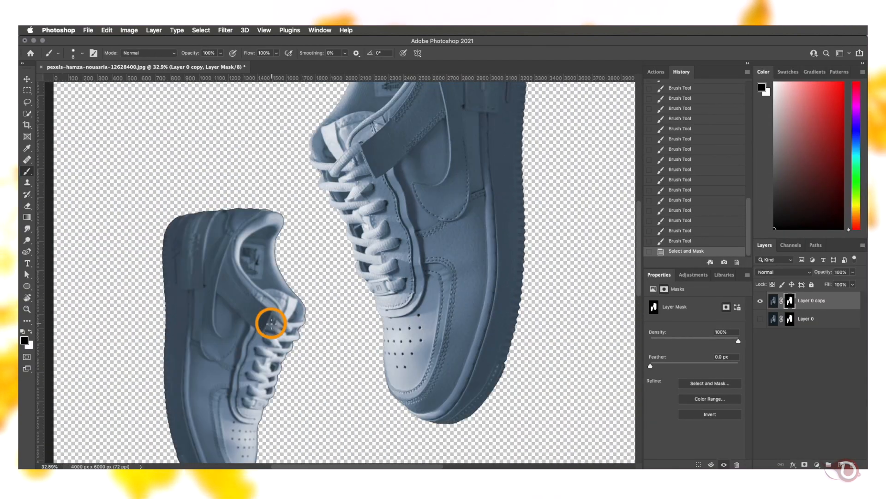
scroll(227, 257, "left", 5)
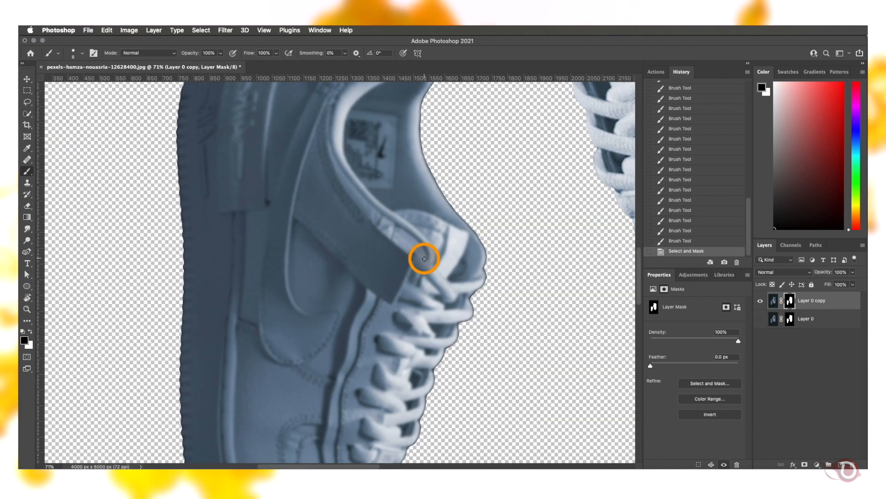
scroll(420, 275, "down", 2)
left_click(789, 300, "super")
scroll(350, 206, "up", 5)
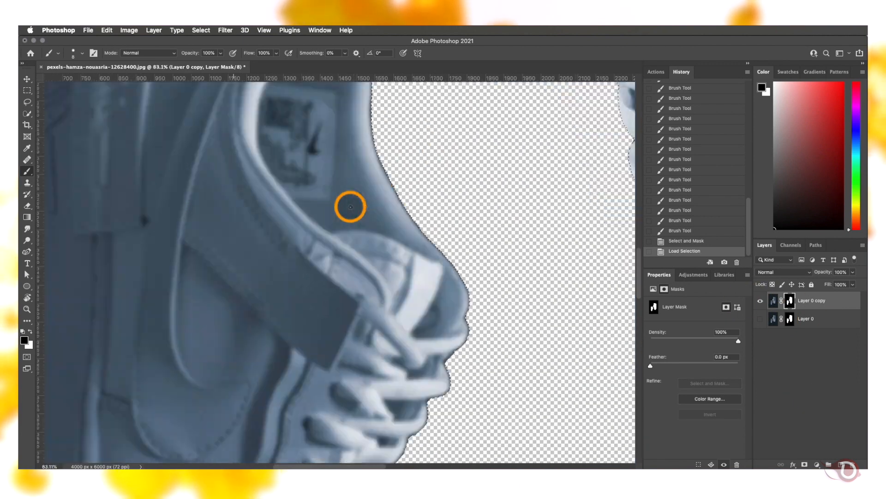
left_click(200, 30)
mouse_move(240, 165)
left_click(336, 191)
left_click(659, 242)
scroll(443, 254, "down", 2)
Enlarge the brush to 80 px, undo the test stroke, and invert the contracted selection.
key("bracketright")
key("bracketright")
key("bracketright")
key("bracketright")
key("bracketright")
key("bracketright")
key("bracketright")
key("bracketright")
key("bracketright")
left_click_drag(370, 121, 372, 147)
key("super+z")
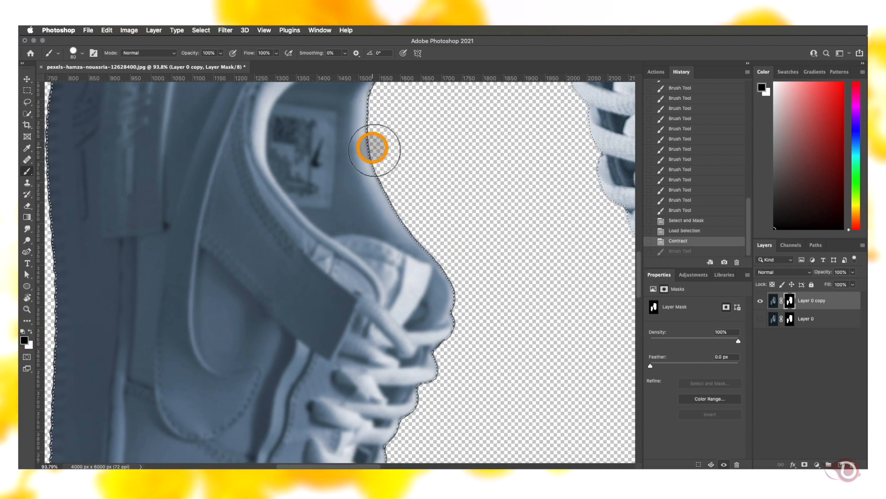
key("shift+super+i")
Paint black on the mask all around the small sneaker's outline to remove its fringe, and deselect.
mouse_move(392, 190)
left_mouse_down()
mouse_move(370, 129)
mouse_move(376, 172)
mouse_move(425, 279)
mouse_move(389, 404)
left_mouse_up()
scroll(369, 172, "down", 3)
scroll(403, 250, "down", 5)
left_click_drag(374, 268, 301, 425)
scroll(314, 374, "down", 4)
mouse_move(344, 328)
left_mouse_down()
mouse_move(252, 378)
mouse_move(145, 337)
mouse_move(107, 234)
left_mouse_up()
scroll(106, 234, "up", 5)
left_click_drag(102, 149, 129, 444)
scroll(124, 277, "up", 5)
mouse_move(127, 159)
left_mouse_down()
mouse_move(106, 327)
mouse_move(114, 438)
left_mouse_up()
left_click_drag(141, 123, 394, 104)
key("super+minus")
scroll(384, 170, "down", 3)
scroll(381, 168, "up", 3)
scroll(374, 175, "down", 8)
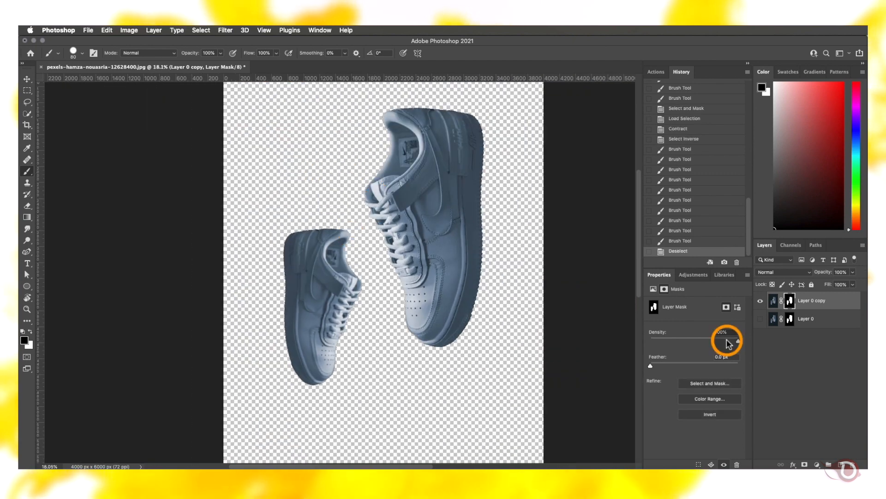
Add a Solid Color fill layer and move it beneath the sneaker layers to check the cutout.
left_click(817, 463)
left_click(826, 277)
left_click_drag(679, 259, 617, 196)
left_click(837, 161)
left_click_drag(835, 302, 834, 349)
scroll(306, 272, "up", 5)
scroll(307, 272, "down", 3)
scroll(443, 252, "down", 4)
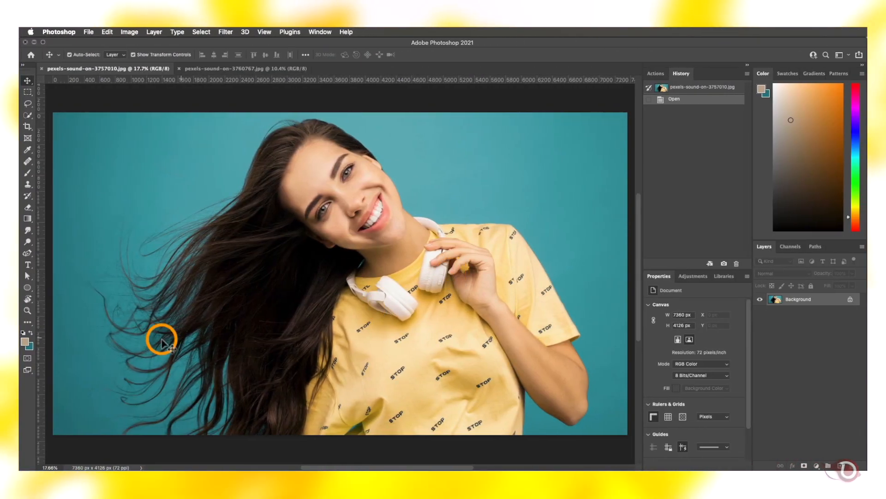
Examine the woman's loose hair strands and outline against the teal background.
key("super+plus")
key("super+minus")
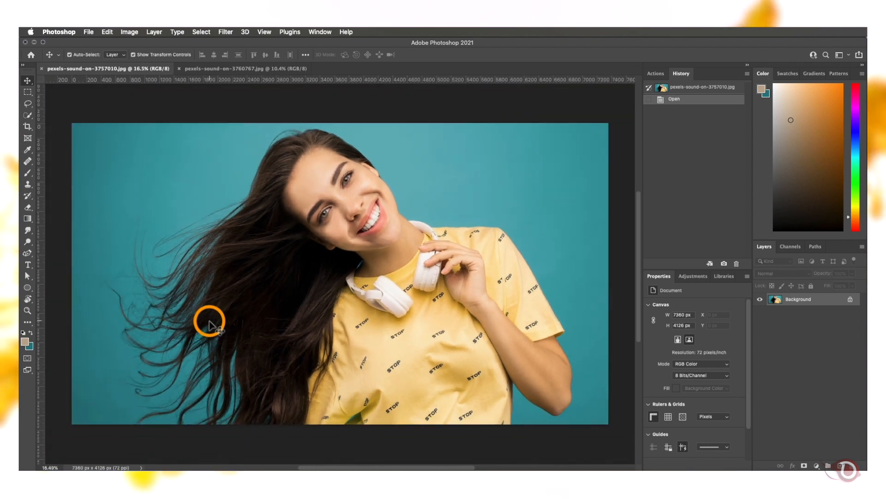
key("super+plus")
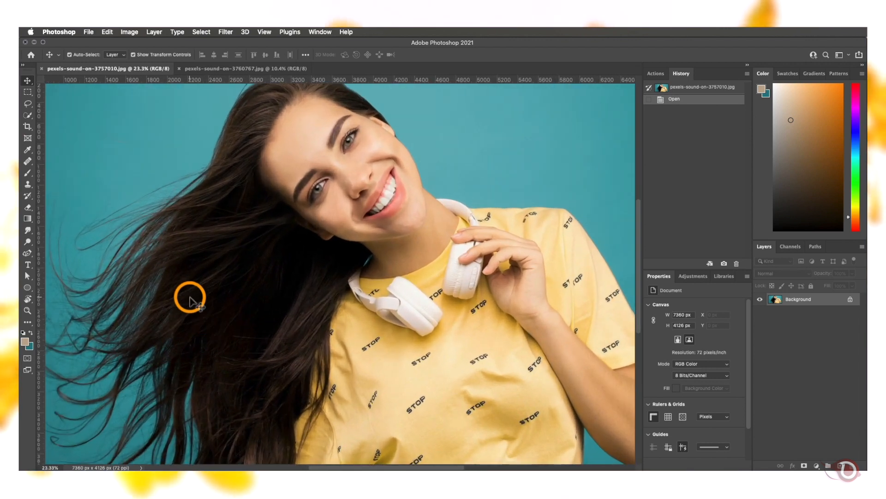
key("super+minus")
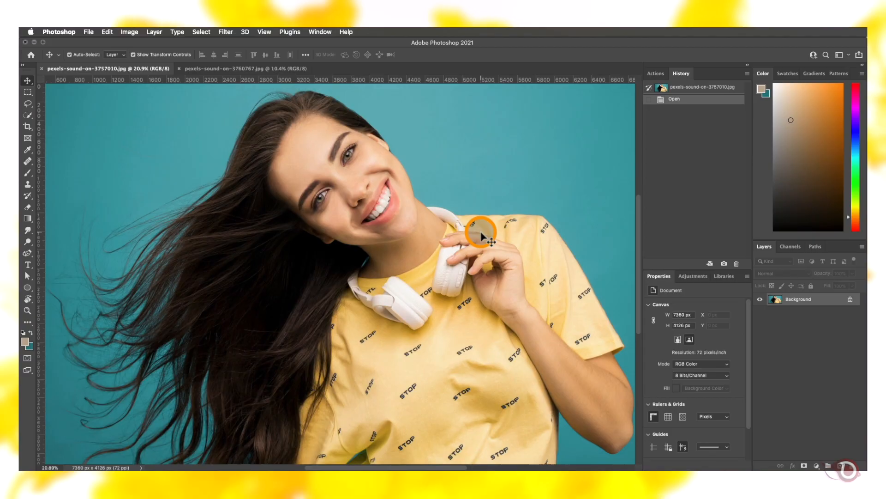
scroll(480, 236, "down", 1)
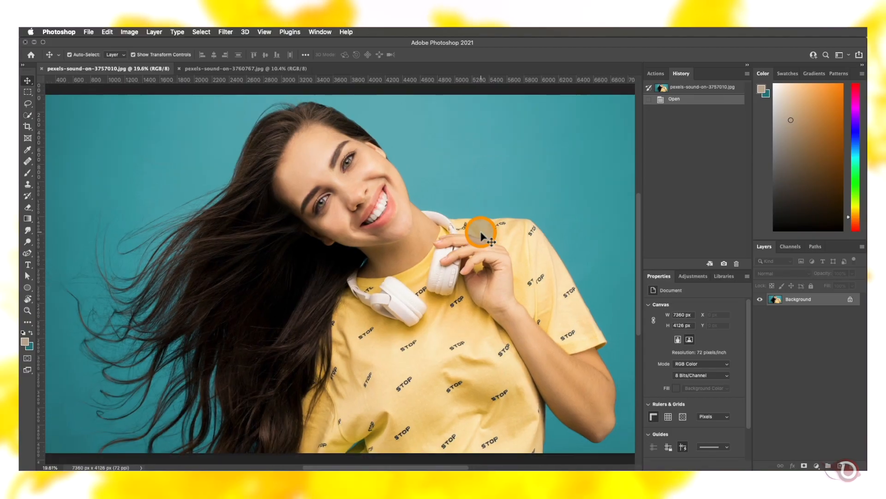
scroll(480, 236, "up", 2)
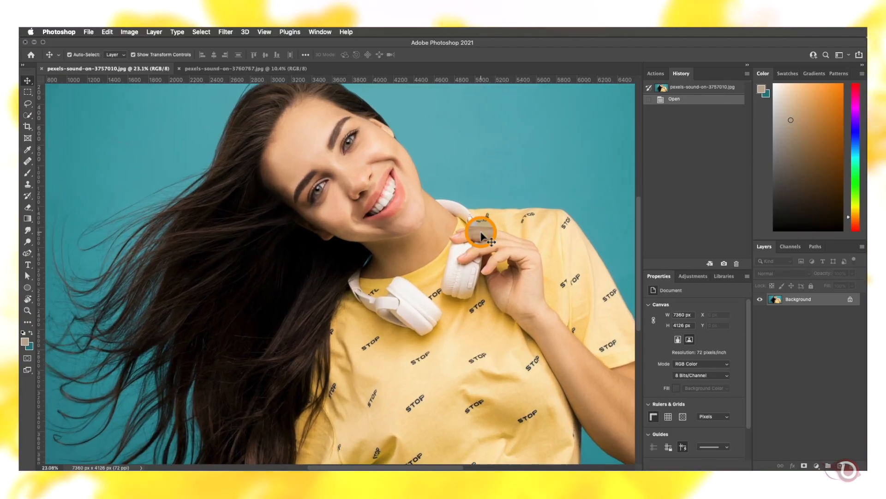
left_click_drag(316, 311, 376, 293)
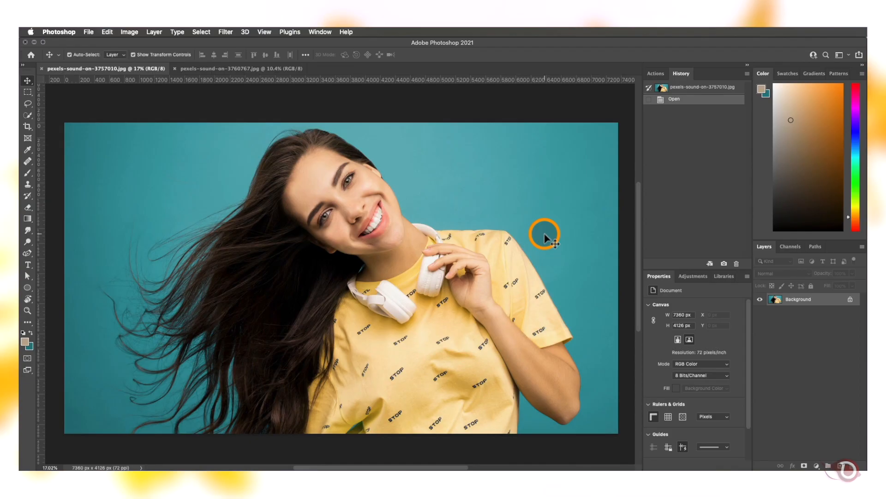
Start a Color Range selection, sample several shades of the teal background, and invert it to target the woman.
left_click(202, 33)
left_click(217, 120)
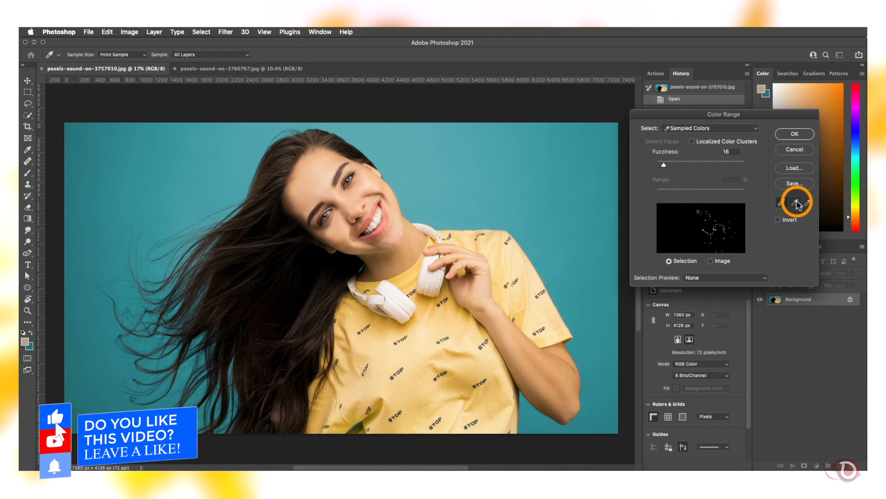
left_click(495, 197)
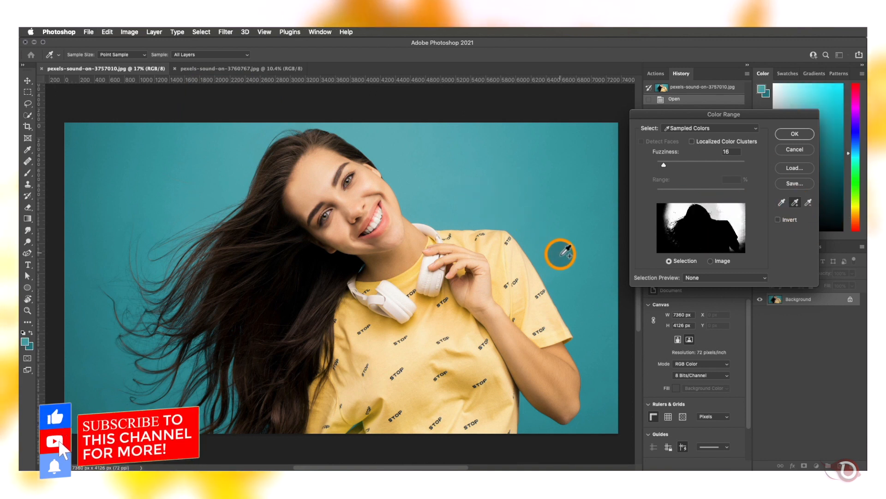
left_click(603, 439)
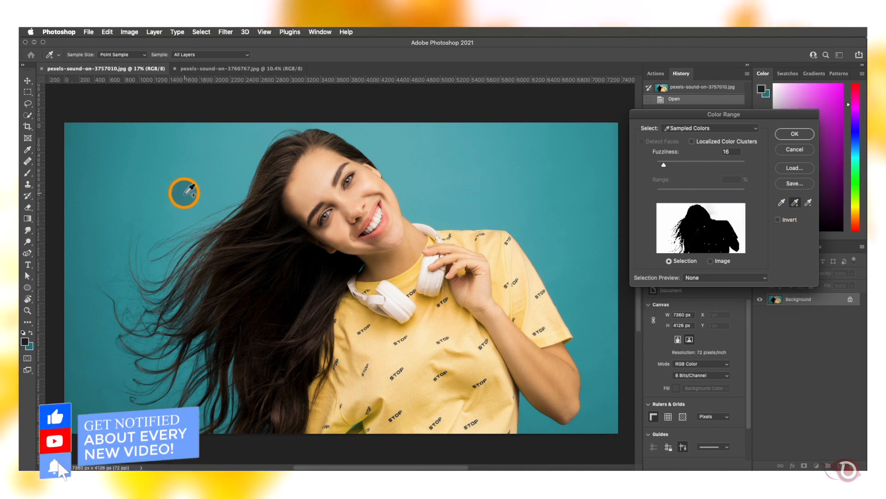
left_click(218, 152)
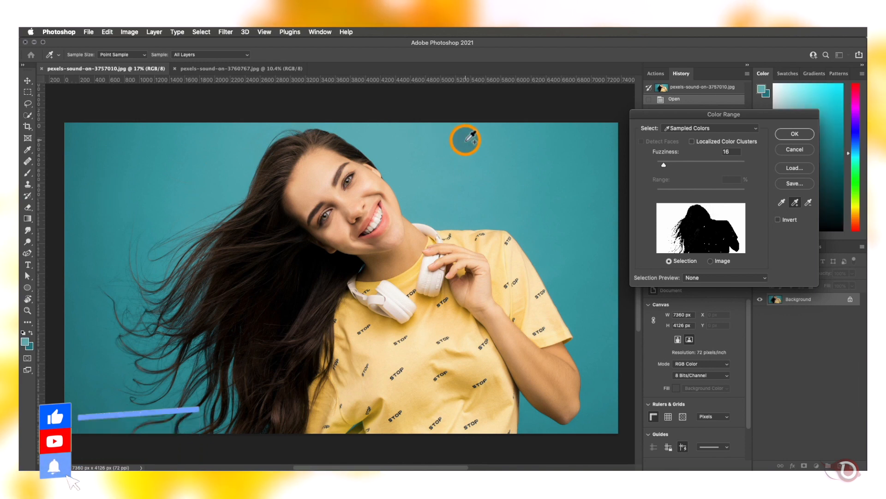
left_click(779, 223)
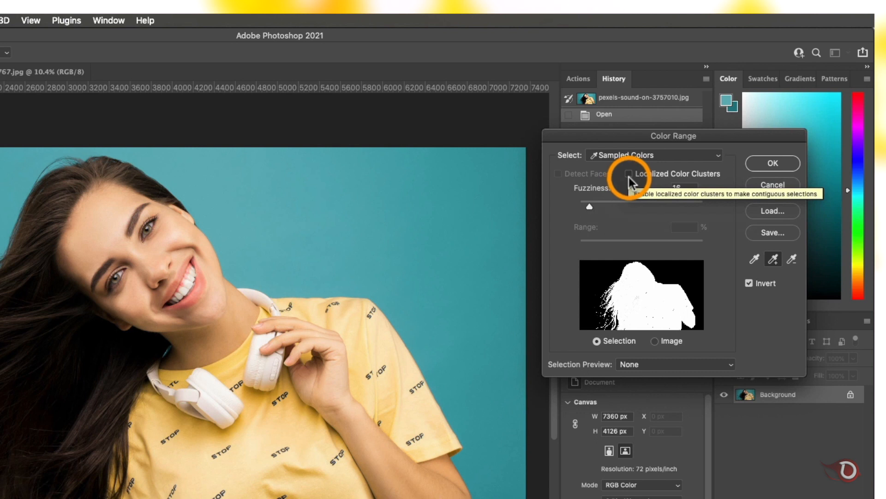
Enable Localized Color Clusters and set the Range to 52%.
left_click(629, 174)
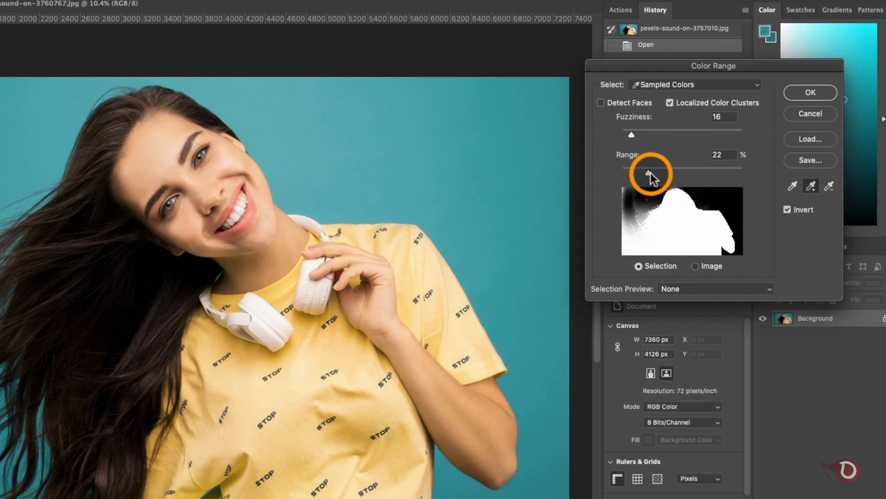
left_click_drag(607, 243, 659, 244)
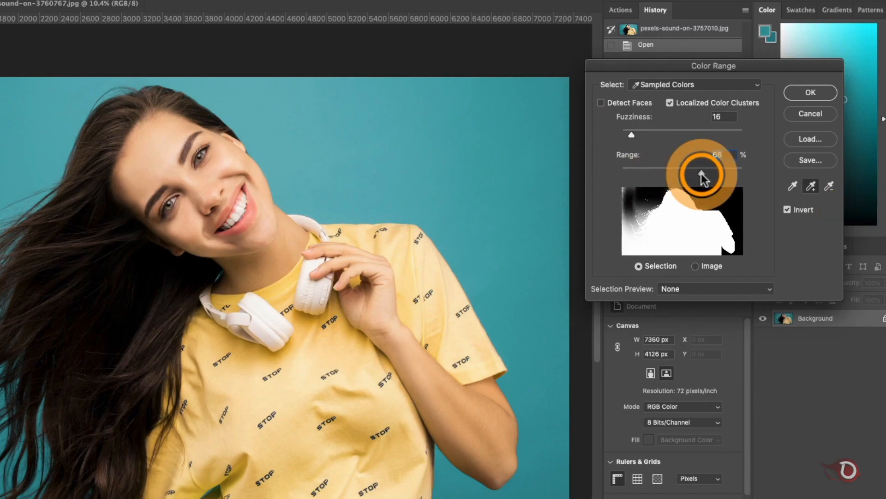
left_click_drag(702, 173, 731, 174)
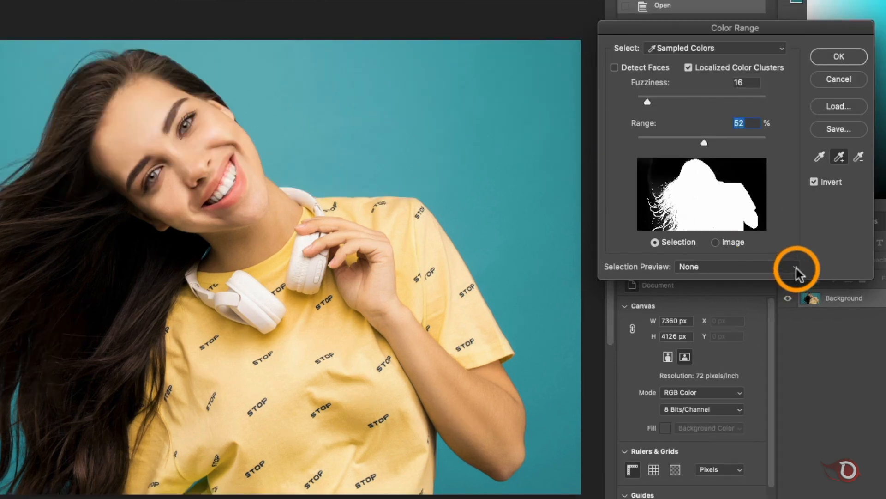
Preview the selection with White Matte and sample the leftover teal around the hair strands.
left_click(796, 269)
left_click(743, 306)
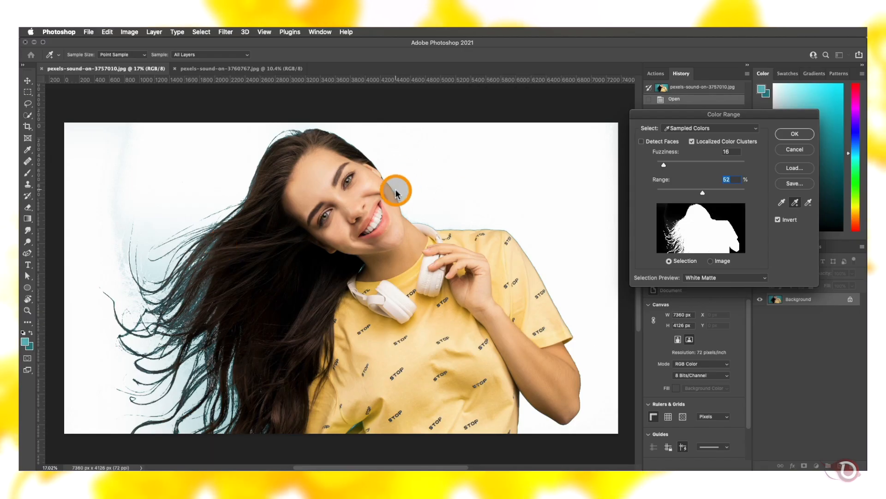
scroll(152, 295, "down", 5)
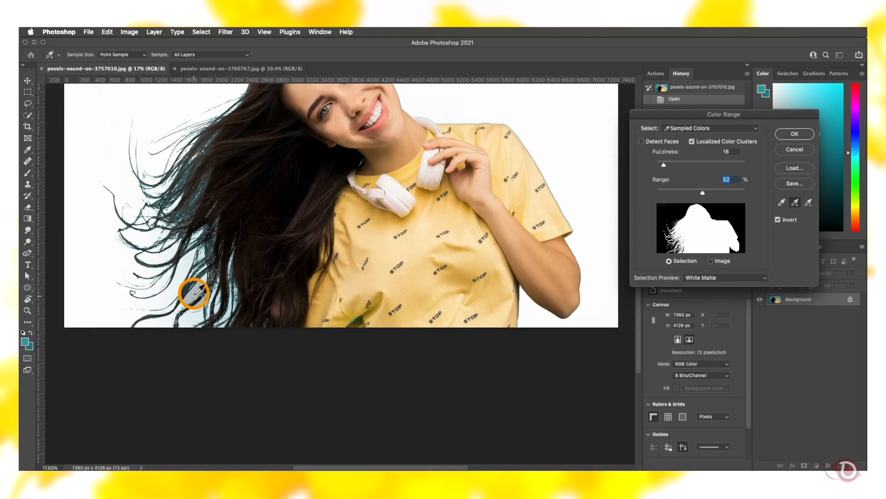
scroll(208, 233, "up", 4)
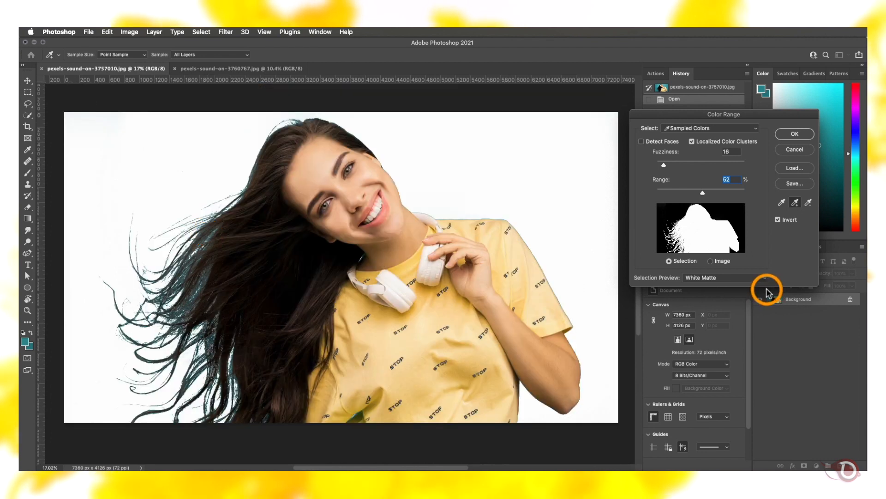
scroll(228, 322, "down", 2)
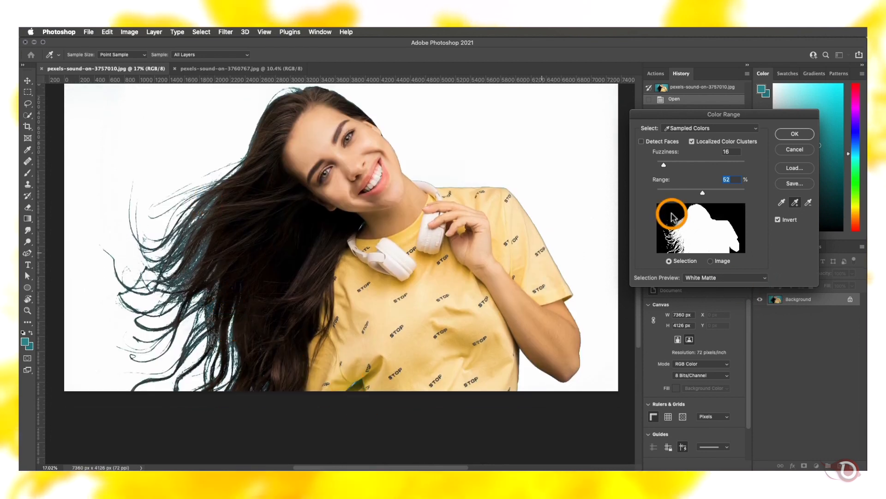
Apply the Color Range selection and turn it into a layer mask on the portrait.
left_click(794, 133)
key("v")
scroll(321, 249, "up", 2)
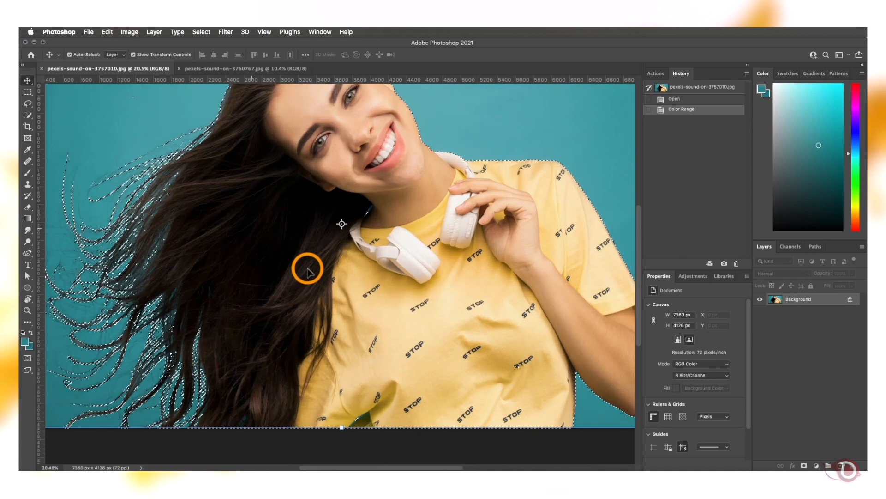
left_click(805, 465)
Examine the masked portrait closely for teal fringing along the hair and the edges of the cutout.
scroll(139, 289, "up", 2)
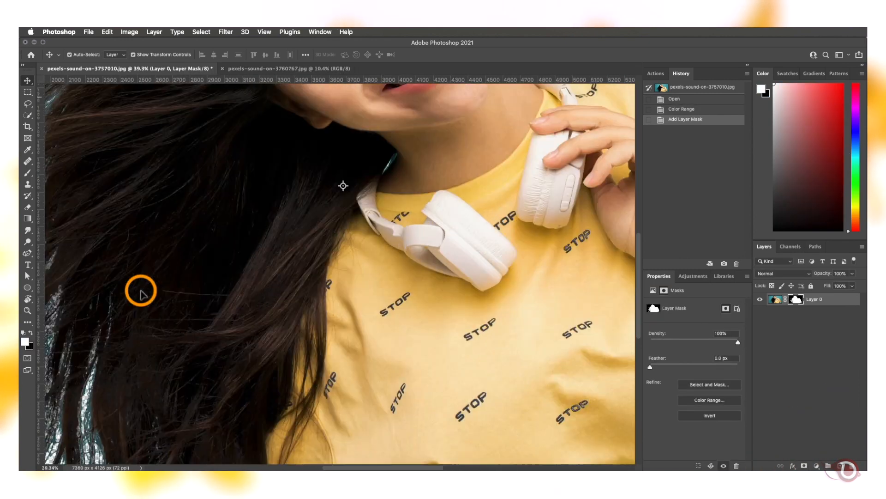
scroll(139, 289, "down", 4)
scroll(352, 305, "up", 4)
scroll(353, 303, "up", 1)
left_click_drag(402, 288, 305, 279)
scroll(305, 278, "down", 1)
scroll(305, 279, "down", 3)
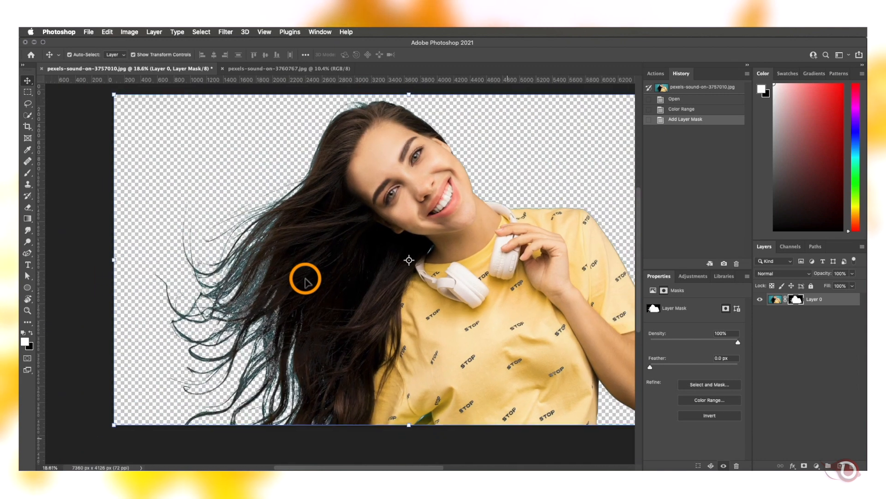
left_click_drag(429, 303, 395, 304)
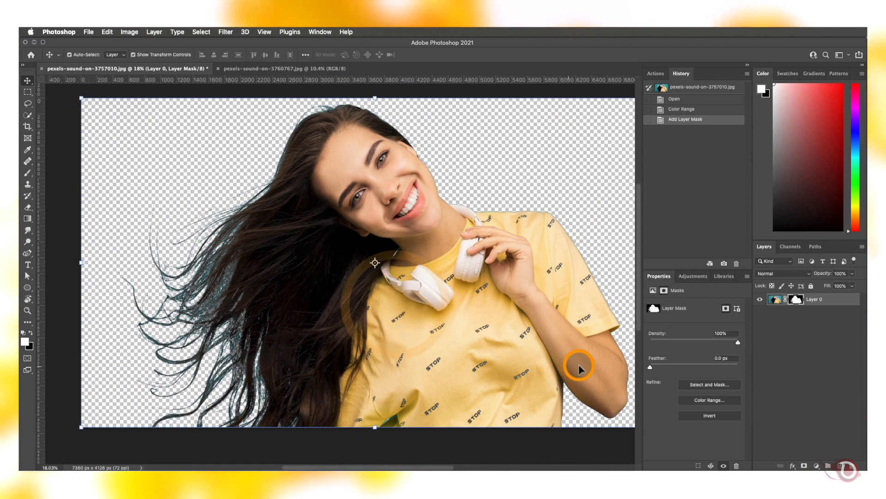